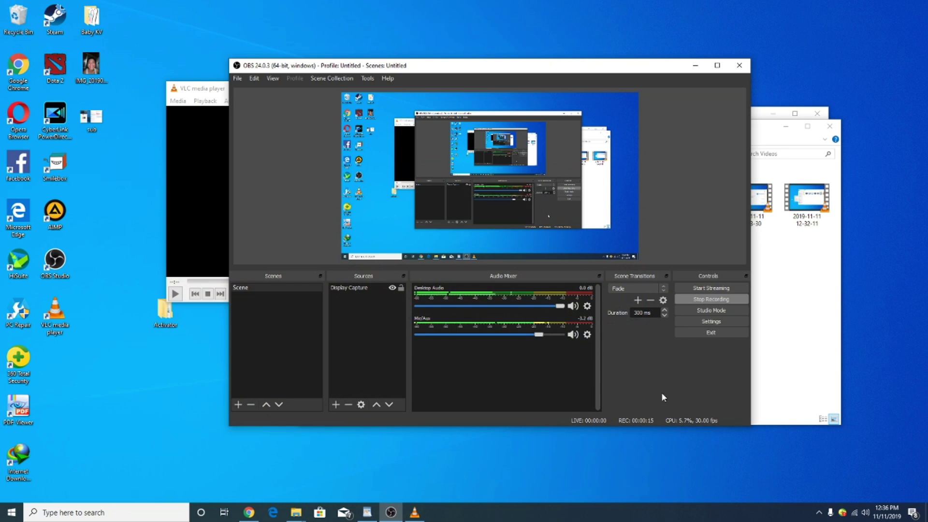
Bring the VLC media player window forward and close it
{"action": "left_click", "coordinate": [215, 96]}
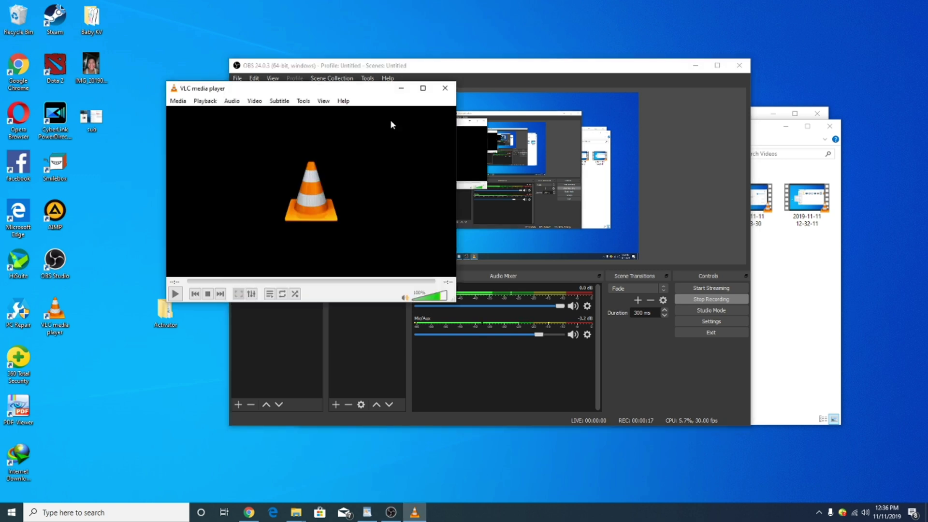
{"action": "left_click", "coordinate": [445, 89]}
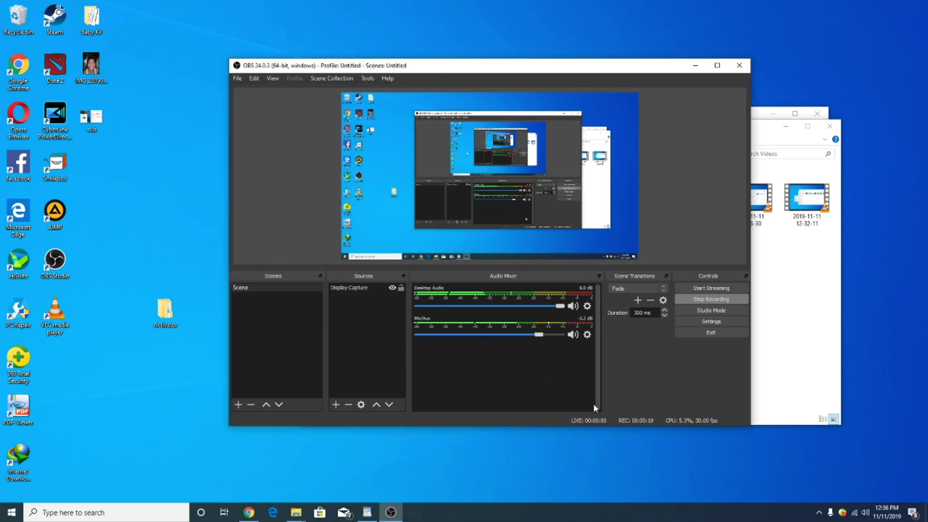
View the desktop Background page in the Windows personalization settings, and close Settings
{"action": "right_click", "coordinate": [191, 406]}
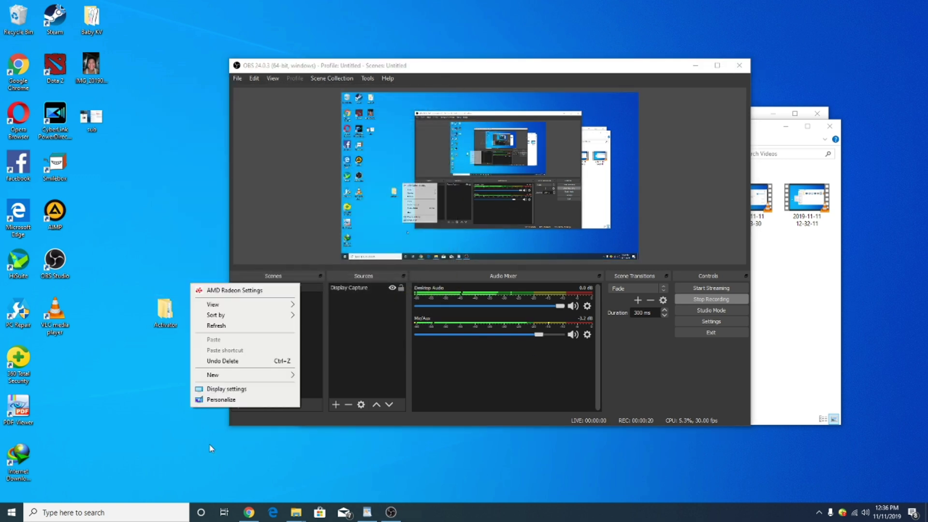
{"action": "left_click", "coordinate": [221, 399]}
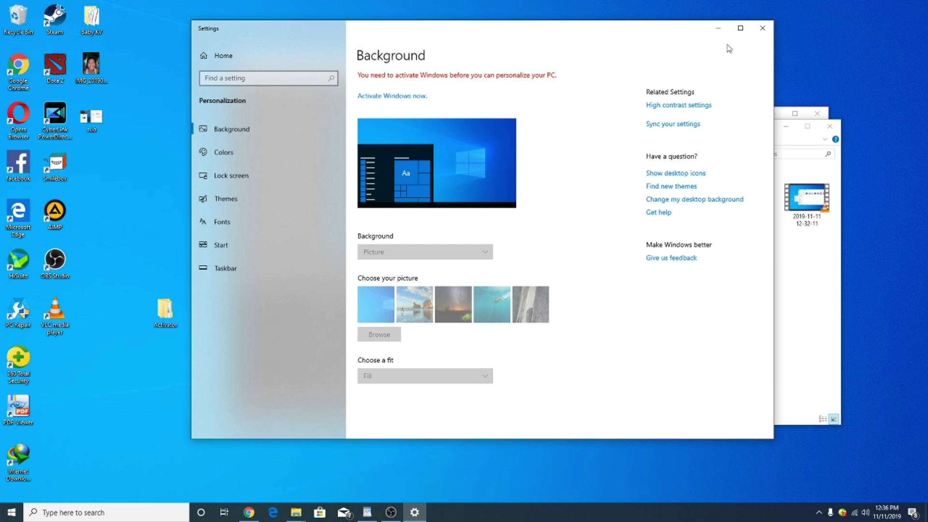
{"action": "left_click", "coordinate": [763, 29]}
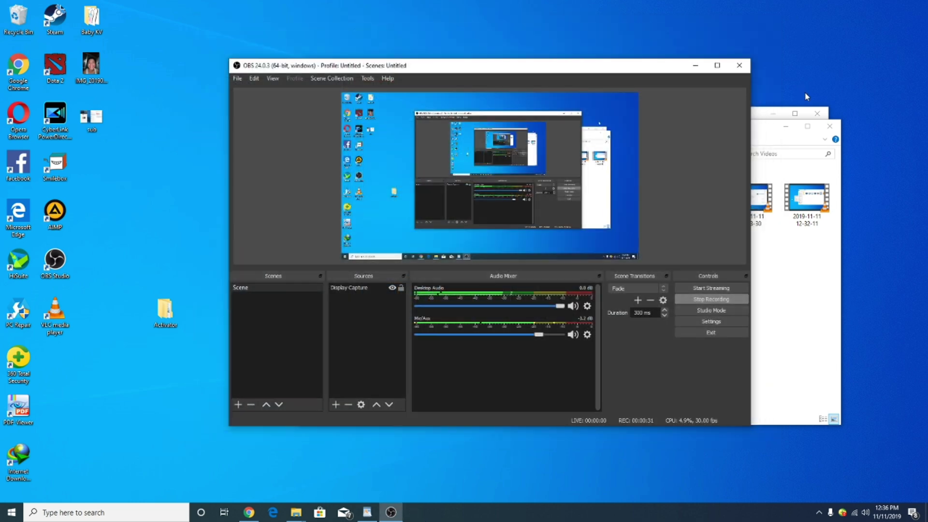
Close the two open File Explorer windows and refresh the desktop
{"action": "left_click", "coordinate": [829, 126]}
{"action": "left_click", "coordinate": [816, 115]}
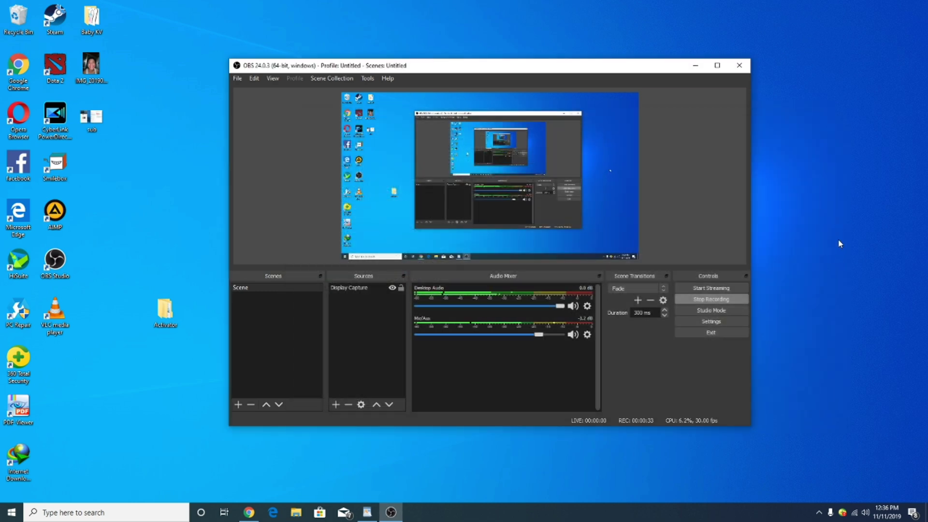
{"action": "right_click", "coordinate": [839, 240]}
{"action": "left_click", "coordinate": [843, 281]}
{"action": "right_click", "coordinate": [857, 284]}
{"action": "left_click", "coordinate": [845, 325]}
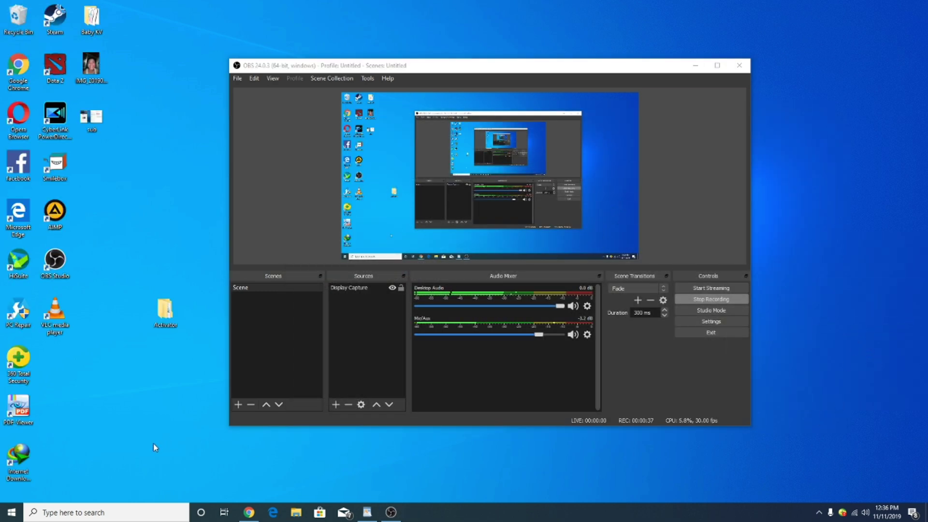
View the properties of This PC to examine the Windows edition and activation status, and close the windows
{"action": "left_click", "coordinate": [296, 512]}
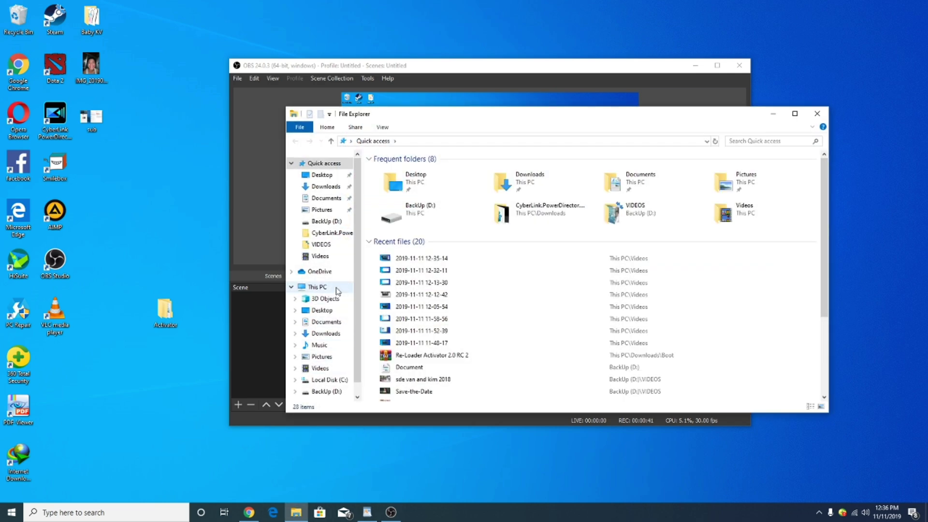
{"action": "left_click", "coordinate": [326, 288]}
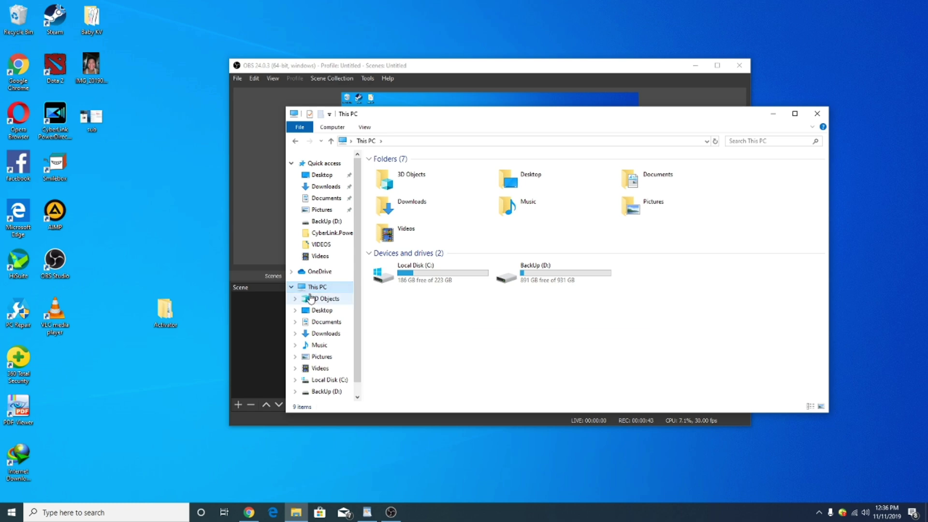
{"action": "right_click", "coordinate": [314, 293]}
{"action": "left_click", "coordinate": [338, 417]}
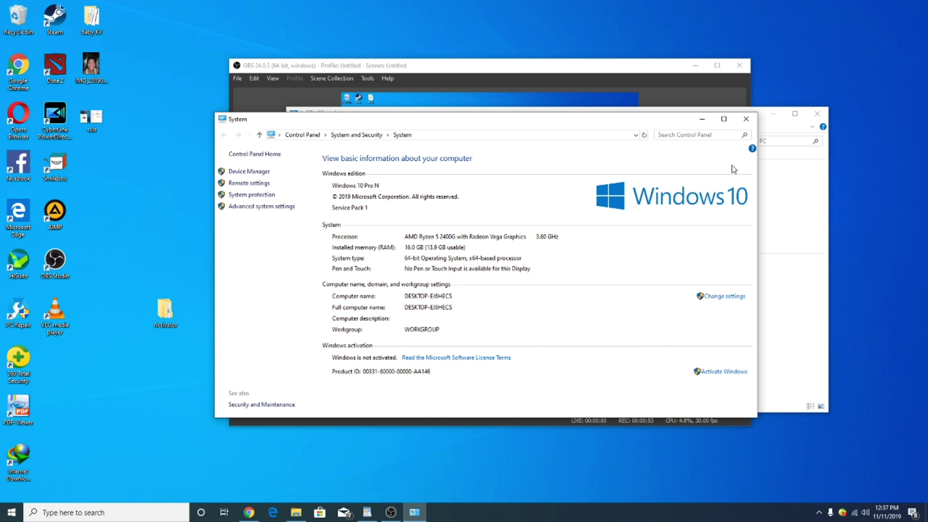
{"action": "left_click", "coordinate": [746, 119]}
{"action": "left_click", "coordinate": [816, 114]}
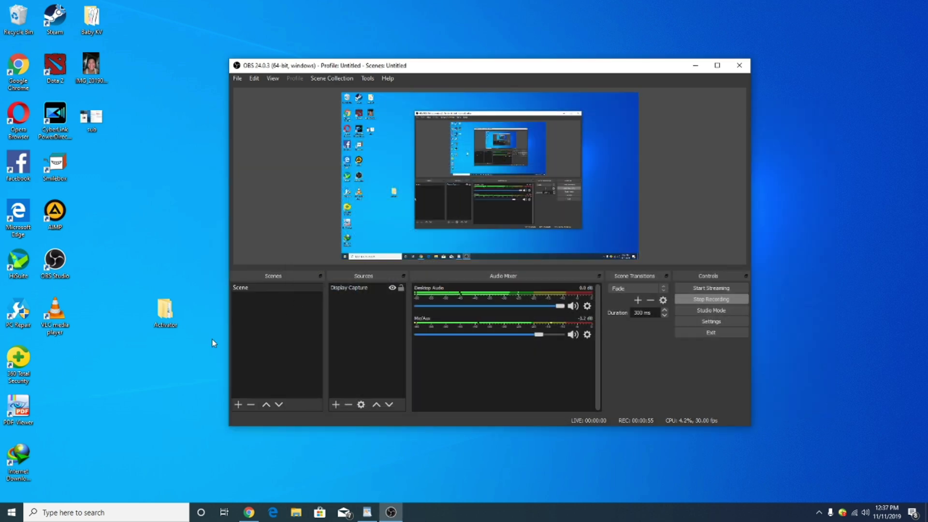
Delete the Boot folder inside the desktop's Activator folder
{"action": "double_click", "coordinate": [152, 311]}
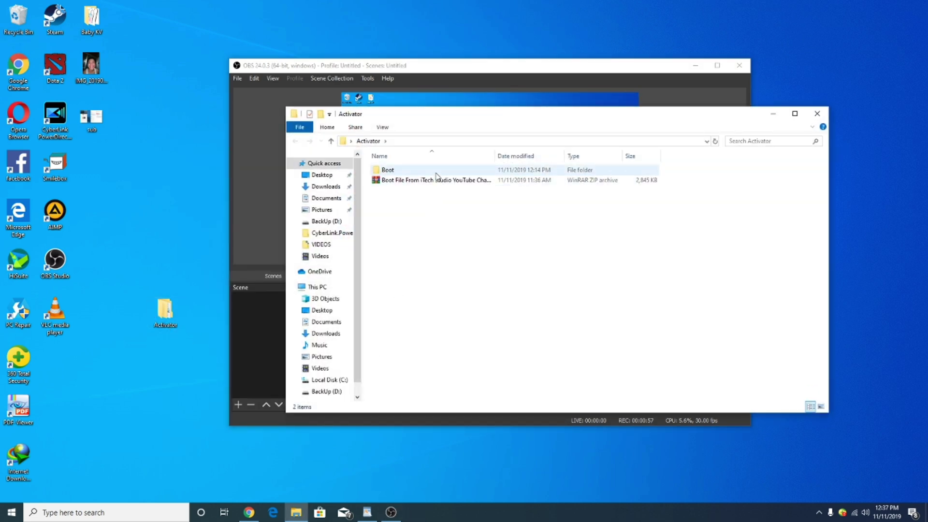
{"action": "left_click", "coordinate": [436, 174]}
{"action": "right_click", "coordinate": [436, 174]}
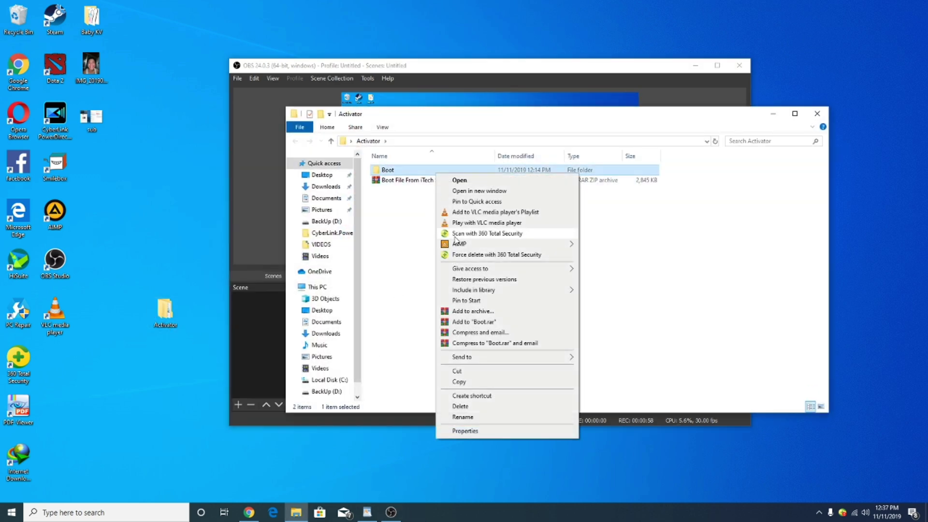
{"action": "left_click", "coordinate": [484, 407]}
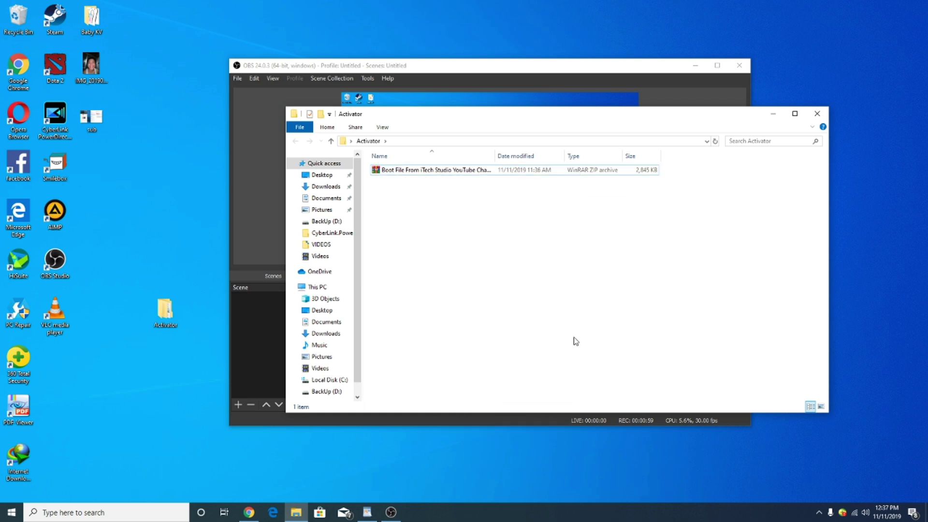
Examine the Colors and Lock screen pages of the Windows personalization settings
{"action": "right_click", "coordinate": [424, 176]}
{"action": "right_click", "coordinate": [178, 222]}
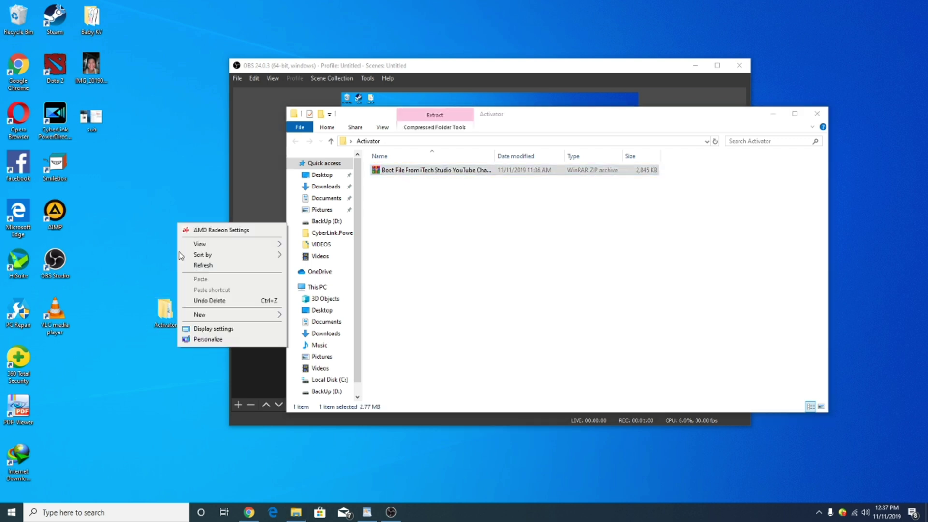
{"action": "left_click", "coordinate": [215, 339]}
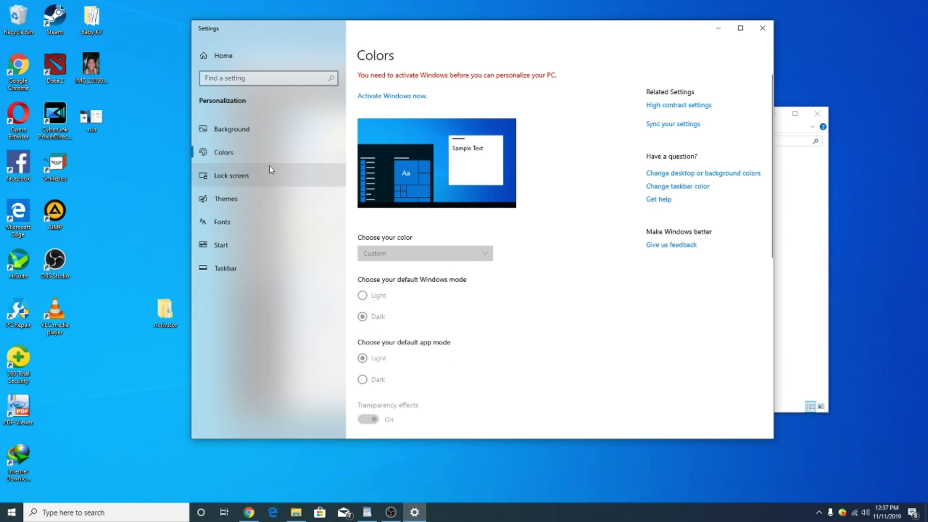
{"action": "left_click", "coordinate": [275, 178]}
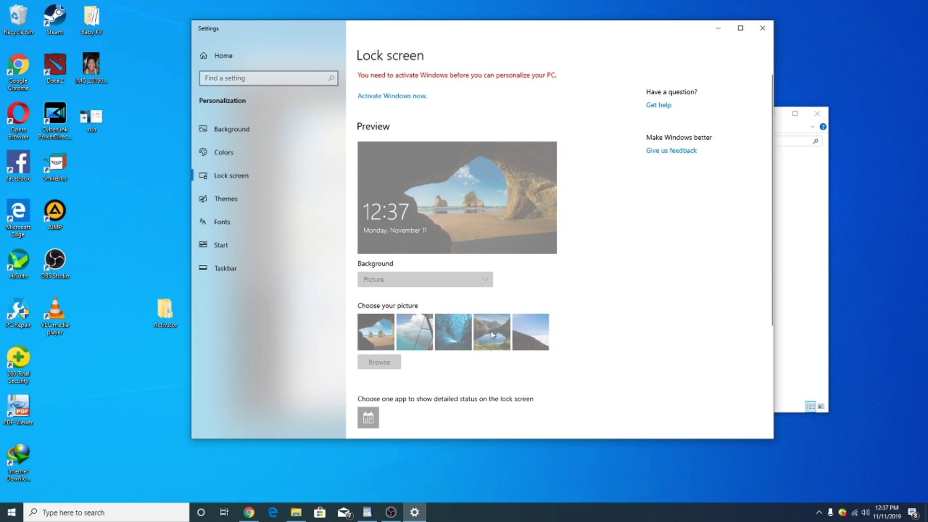
View the Windows Activation page and its product key dialog, cancelling the dialog and closing Settings
{"action": "left_click", "coordinate": [419, 96]}
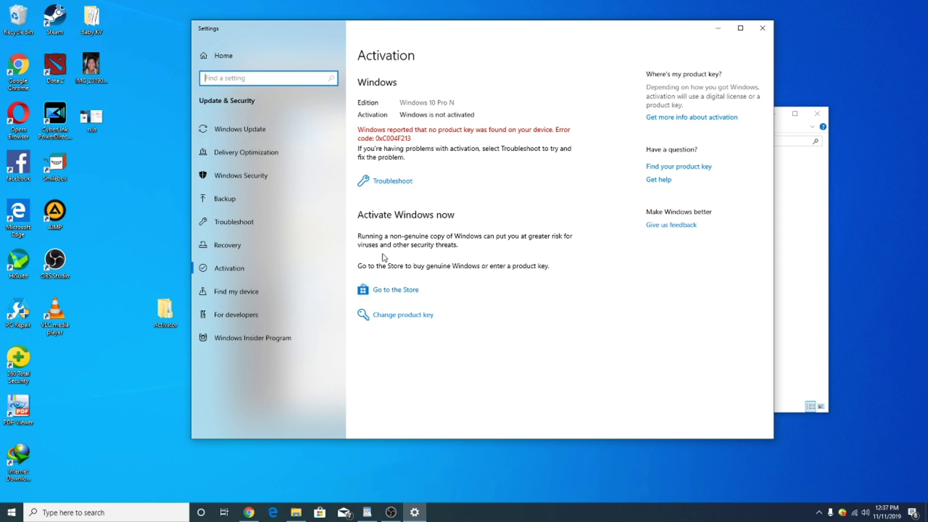
{"action": "left_click", "coordinate": [401, 321]}
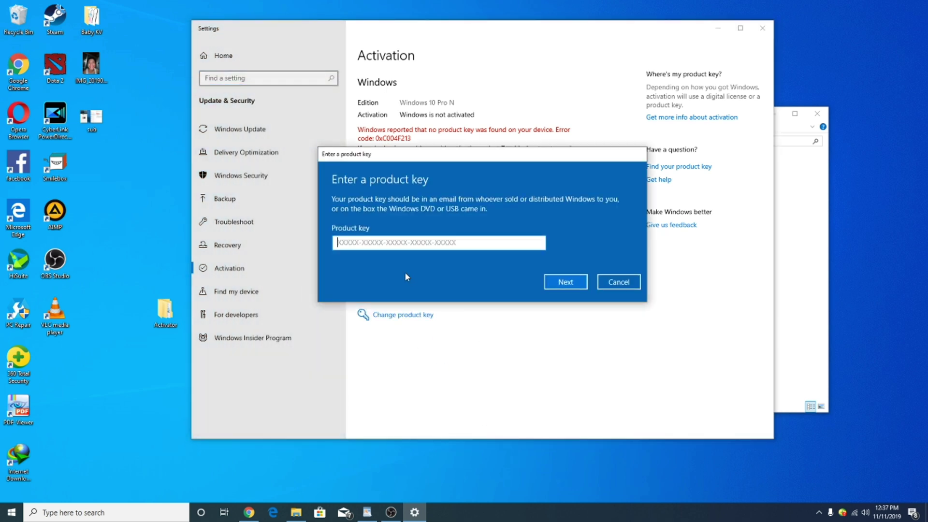
{"action": "left_click", "coordinate": [618, 281]}
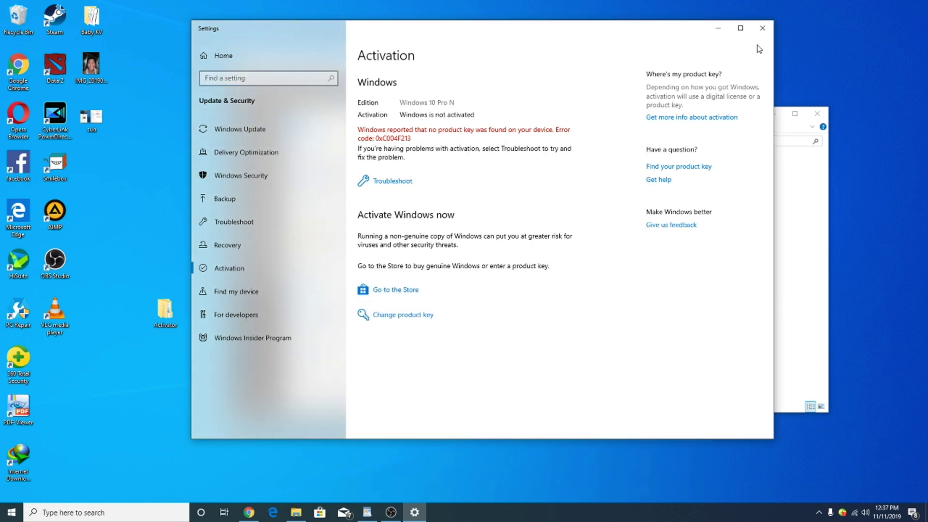
{"action": "left_click", "coordinate": [766, 32]}
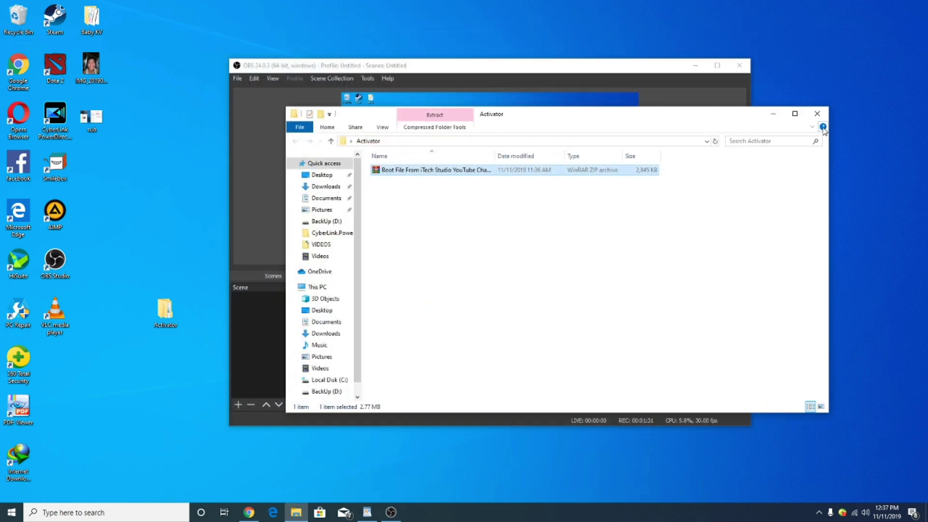
Extract the "Boot File From iTech Studio YouTube Channel" archive directly into the Activator folder
{"action": "left_click", "coordinate": [421, 181]}
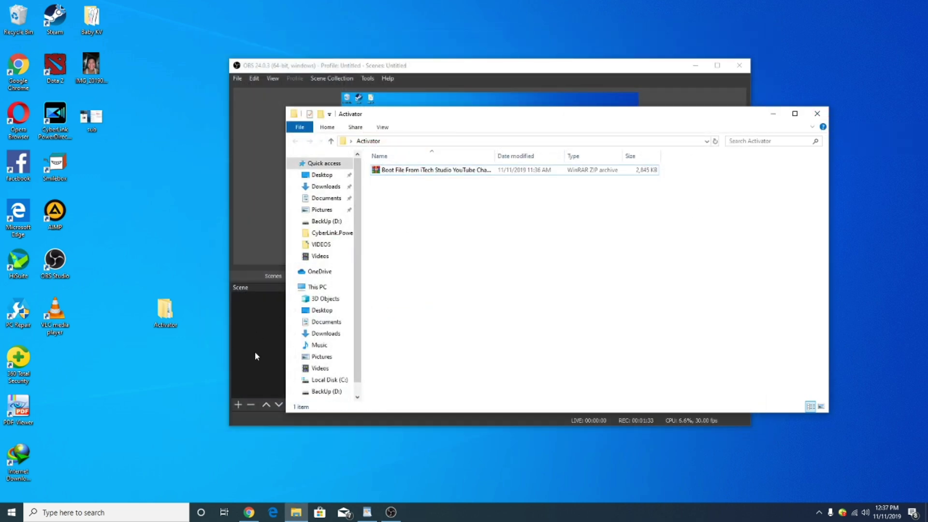
{"action": "right_click", "coordinate": [448, 173]}
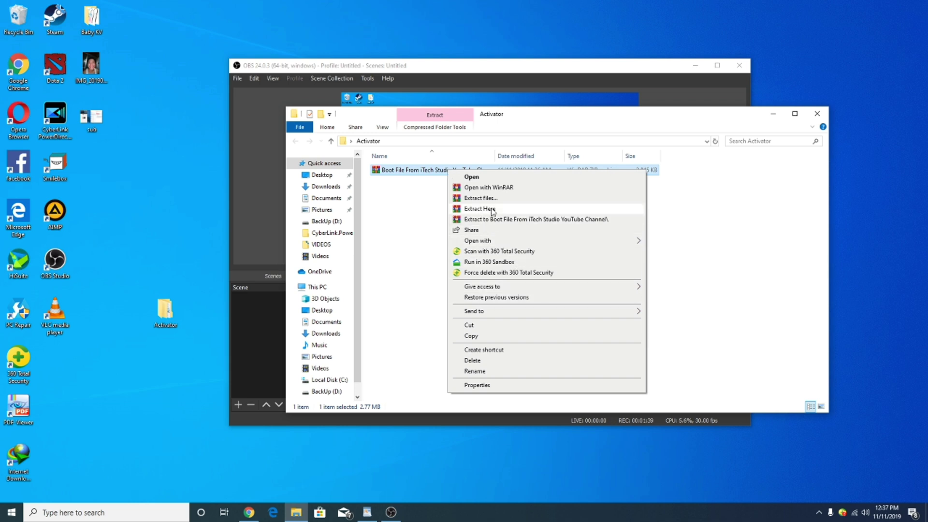
{"action": "left_click", "coordinate": [492, 211]}
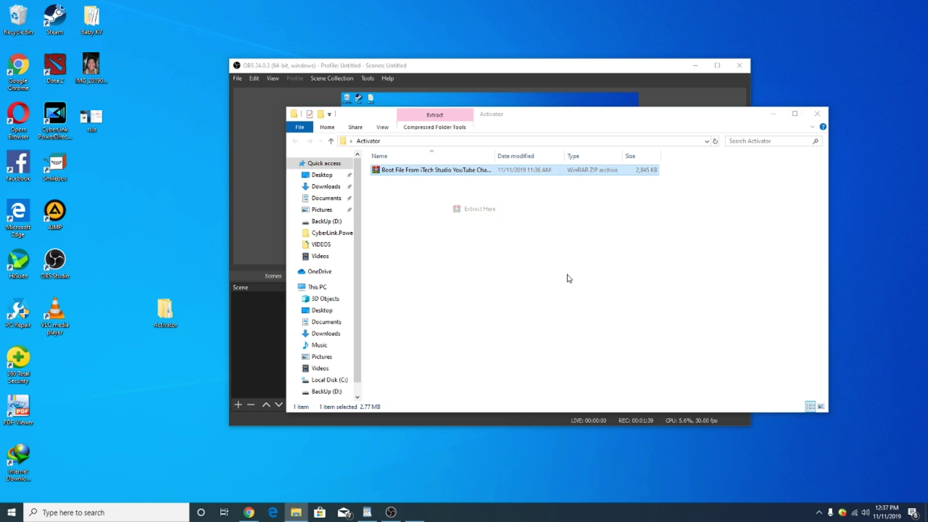
{"action": "left_click", "coordinate": [477, 260]}
{"action": "left_click", "coordinate": [434, 182]}
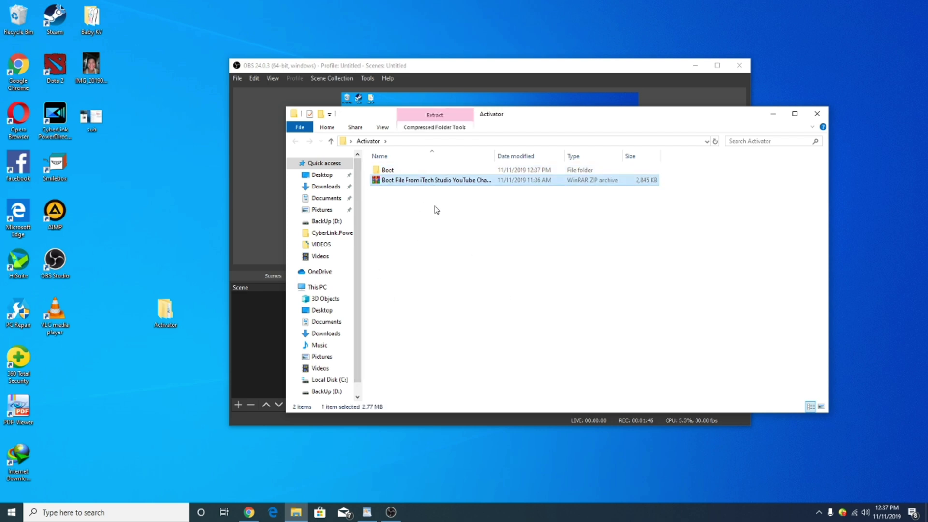
{"action": "right_click", "coordinate": [449, 181]}
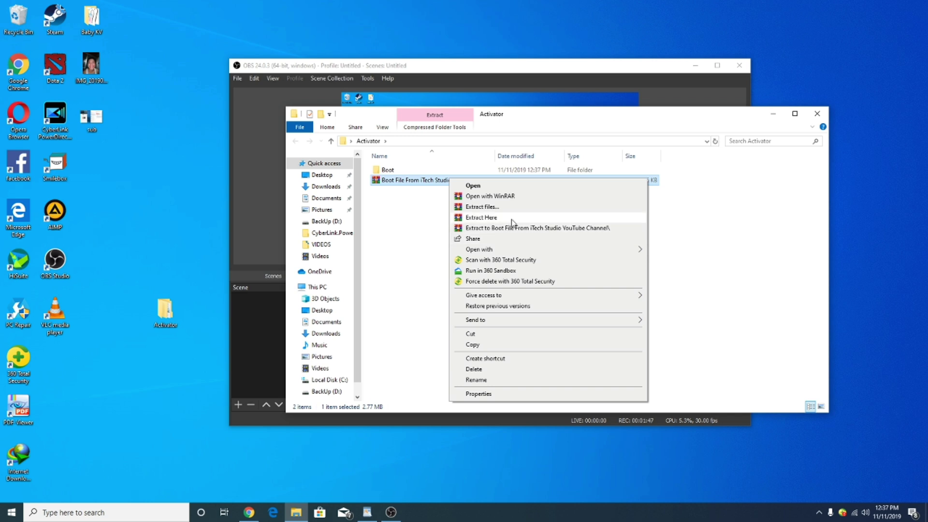
{"action": "left_click", "coordinate": [387, 260]}
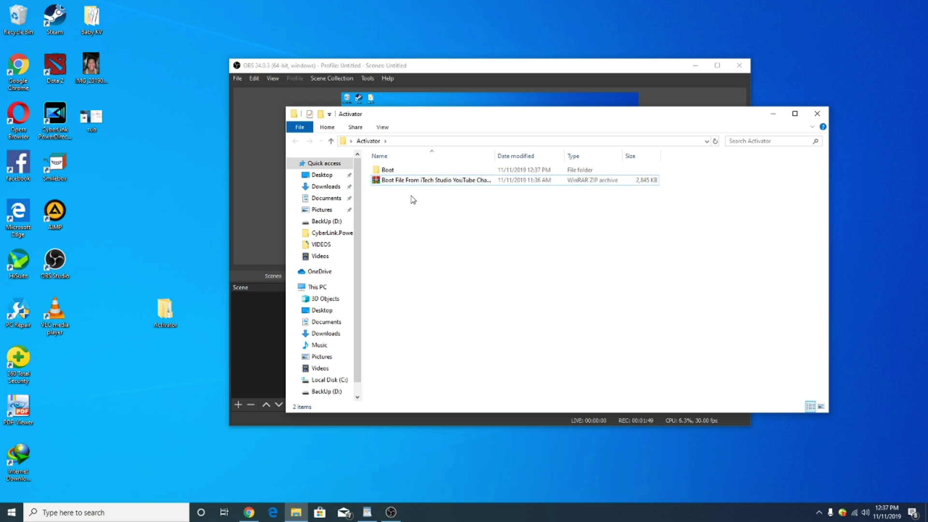
Extract the "Re-Loader Activator 2.0 RC 2" archive in place inside the Boot folder
{"action": "double_click", "coordinate": [413, 173]}
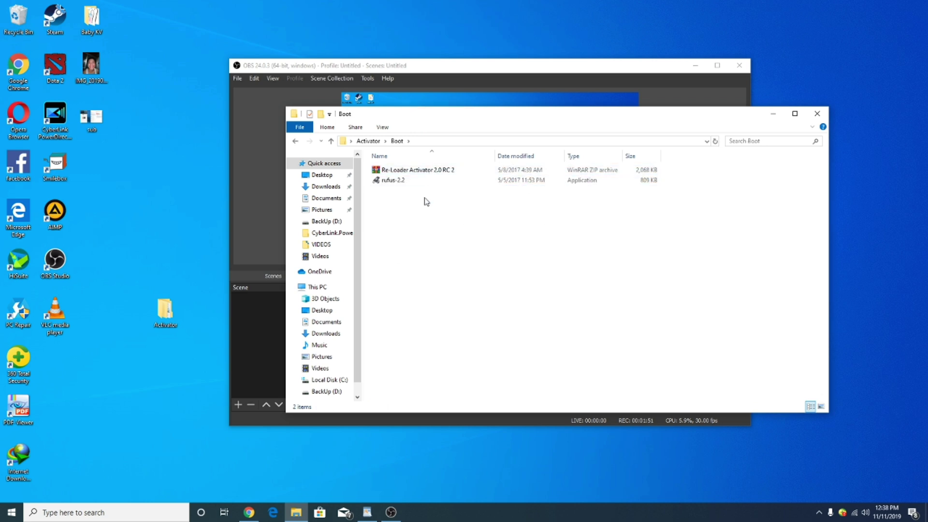
{"action": "left_click", "coordinate": [419, 171]}
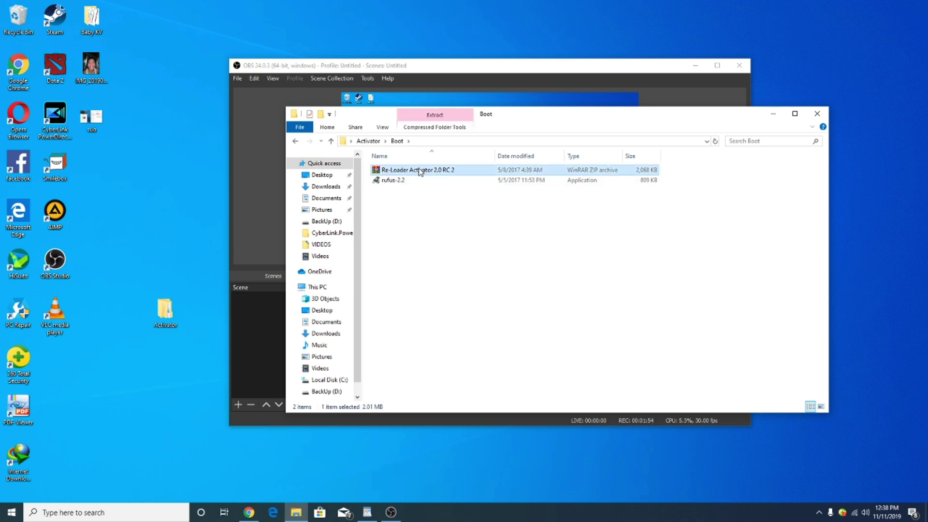
{"action": "right_click", "coordinate": [453, 176]}
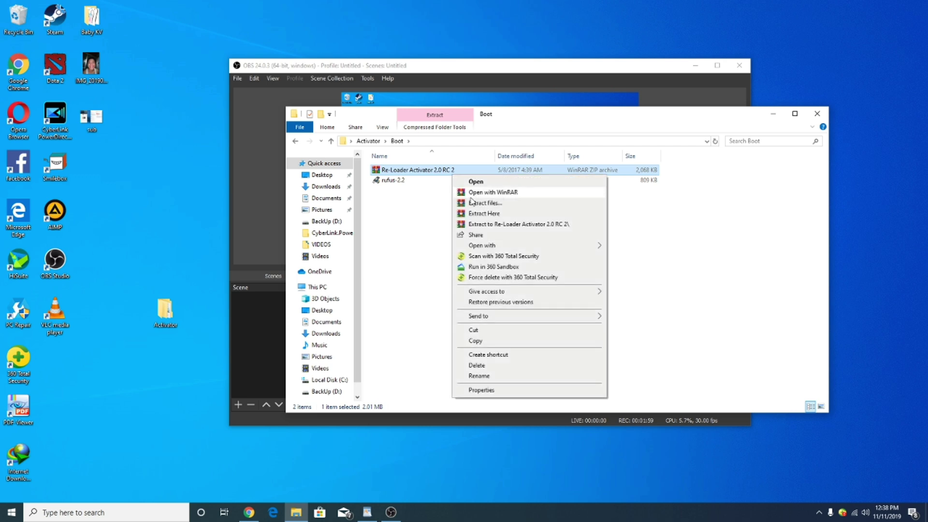
{"action": "left_click", "coordinate": [485, 214]}
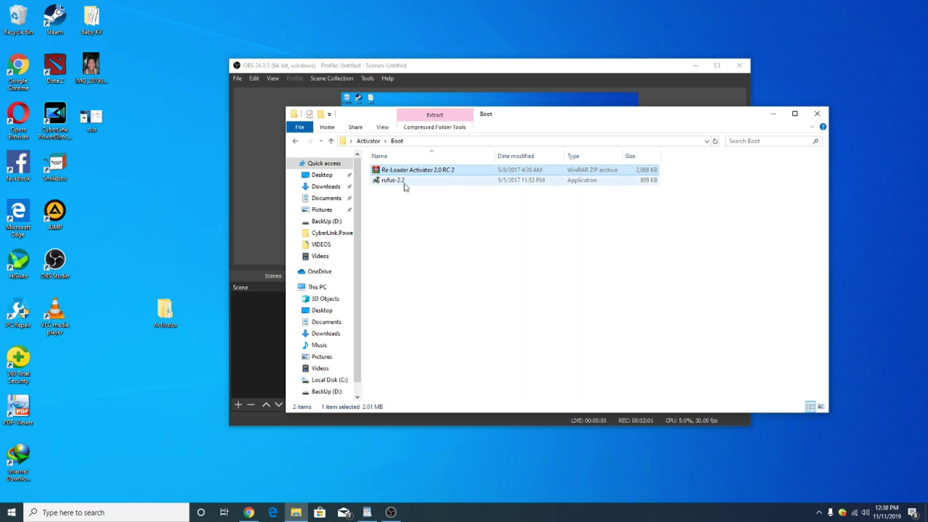
Run Re-LoaderByR@1n from the extracted Re-Loader Activator 2.0 RC 2 folder and reposition its window with the Win option targeted
{"action": "double_click", "coordinate": [430, 170]}
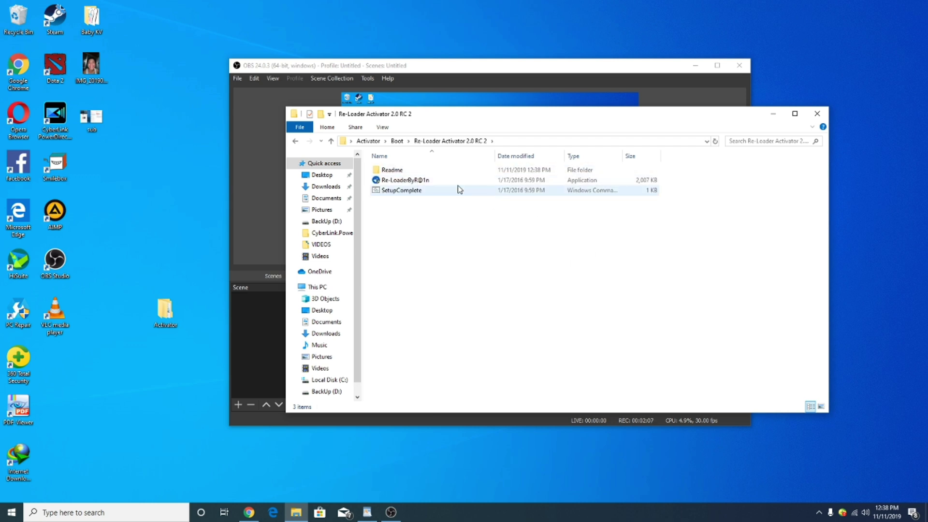
{"action": "double_click", "coordinate": [404, 180]}
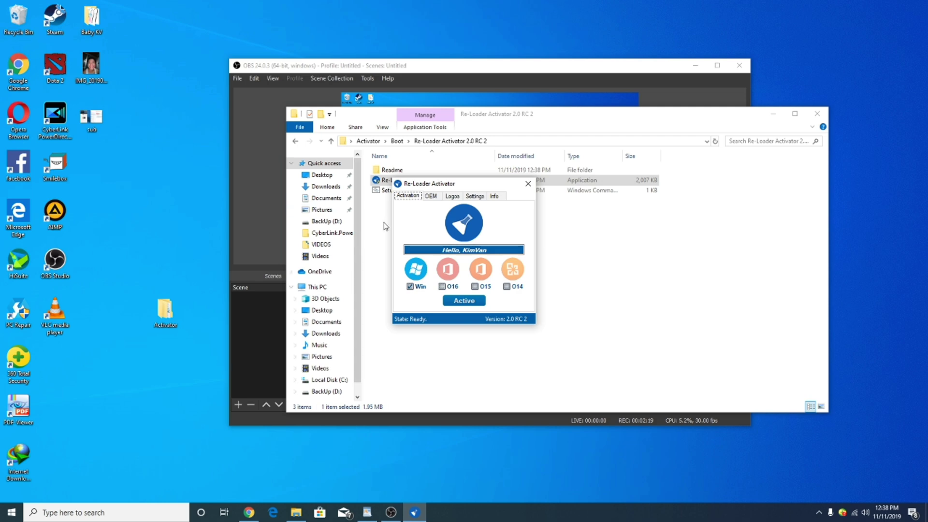
{"action": "left_click_drag", "start_coordinate": [449, 187], "coordinate": [477, 234]}
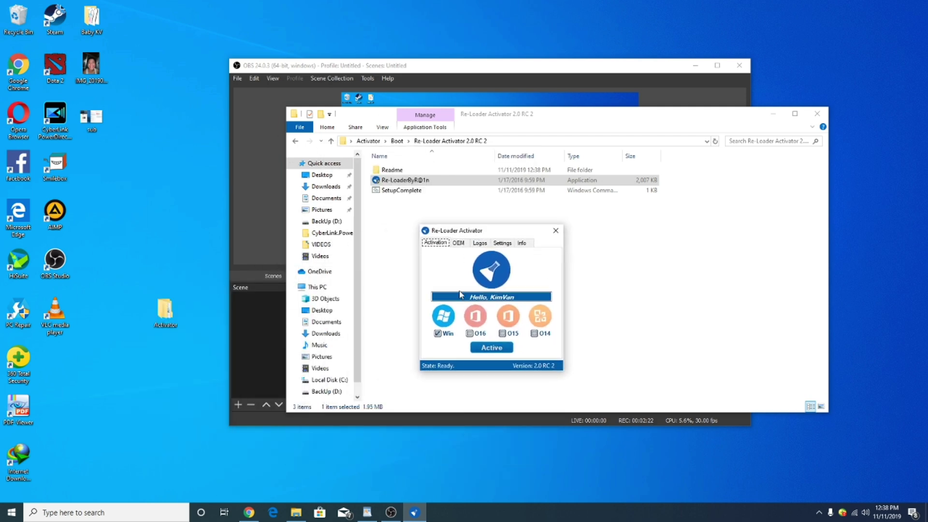
{"action": "left_click", "coordinate": [446, 322]}
Reopen the desktop Background personalization settings to examine whether Windows still requires activation
{"action": "right_click", "coordinate": [204, 209]}
{"action": "left_click", "coordinate": [242, 325]}
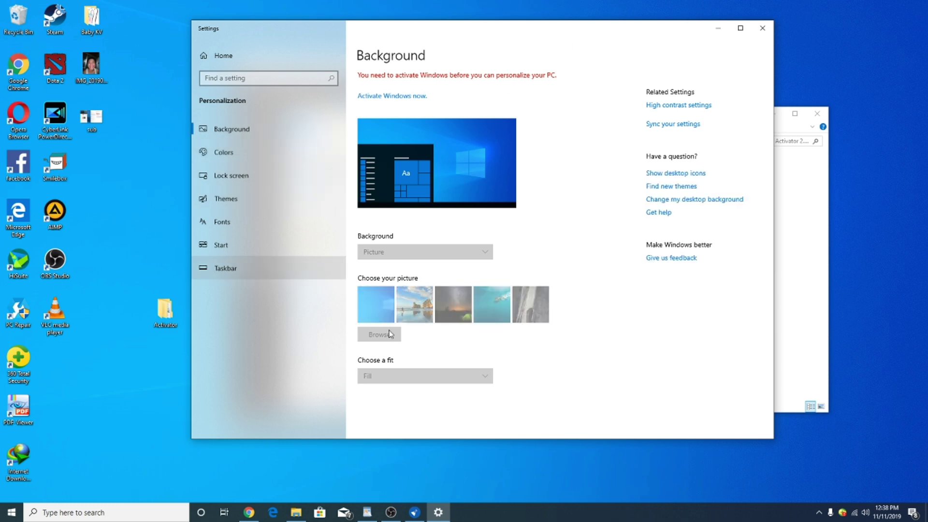
Look through the Themes, Fonts, Start and Background personalization pages for the activation requirement, and close Settings
{"action": "left_click", "coordinate": [263, 199]}
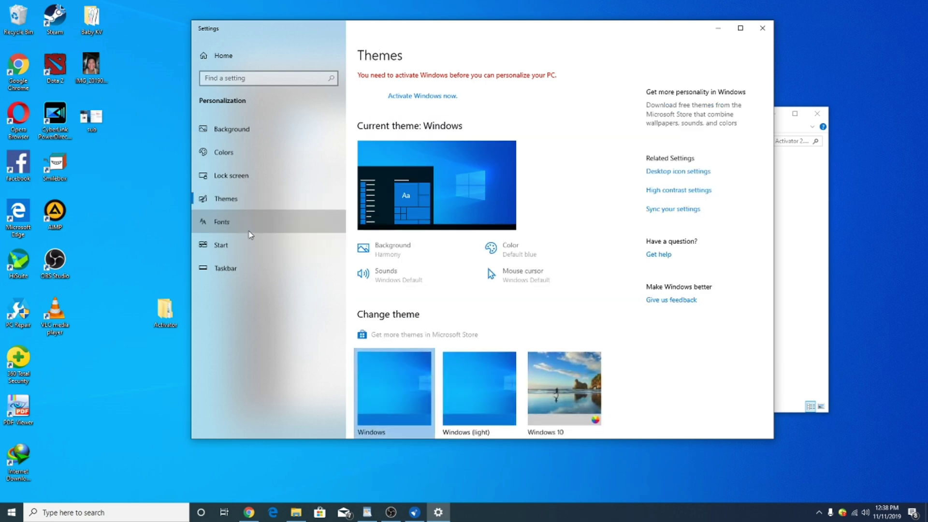
{"action": "left_click", "coordinate": [249, 223]}
{"action": "left_click", "coordinate": [250, 246]}
{"action": "left_click", "coordinate": [231, 129]}
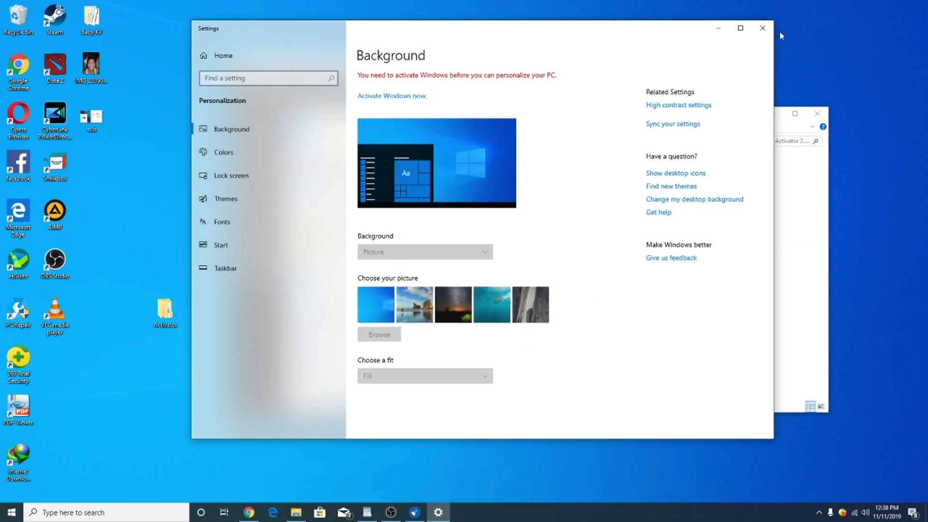
{"action": "left_click", "coordinate": [762, 28]}
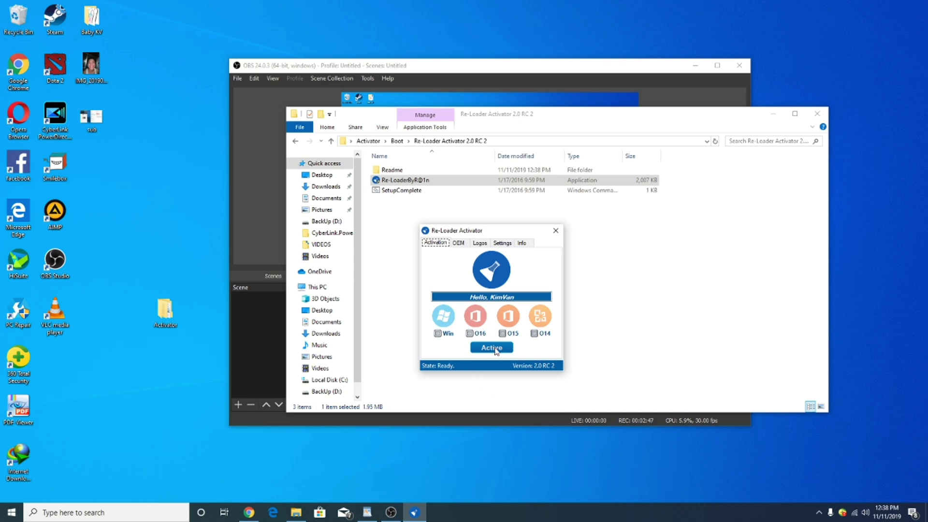
Minimize the browser and OBS windows so that only Re-Loader Activator is open on the desktop
{"action": "left_click", "coordinate": [391, 512]}
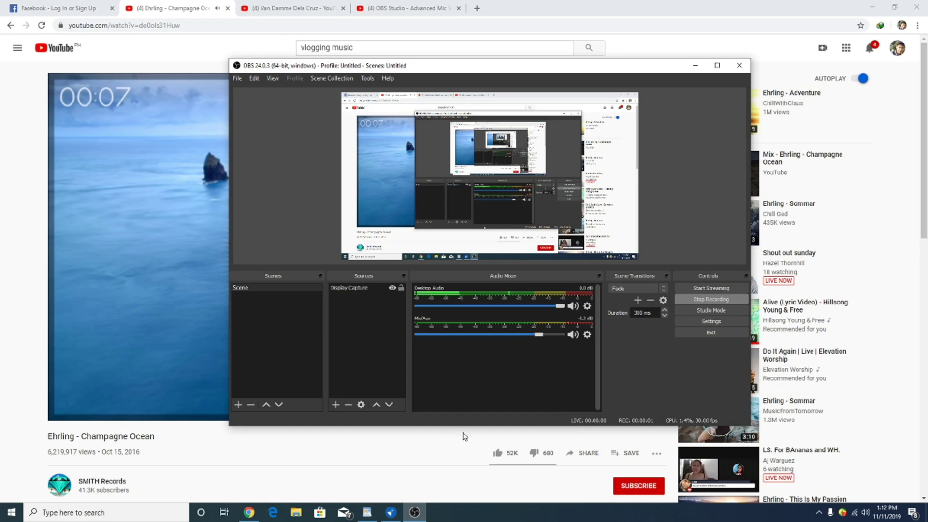
{"action": "left_click", "coordinate": [872, 7]}
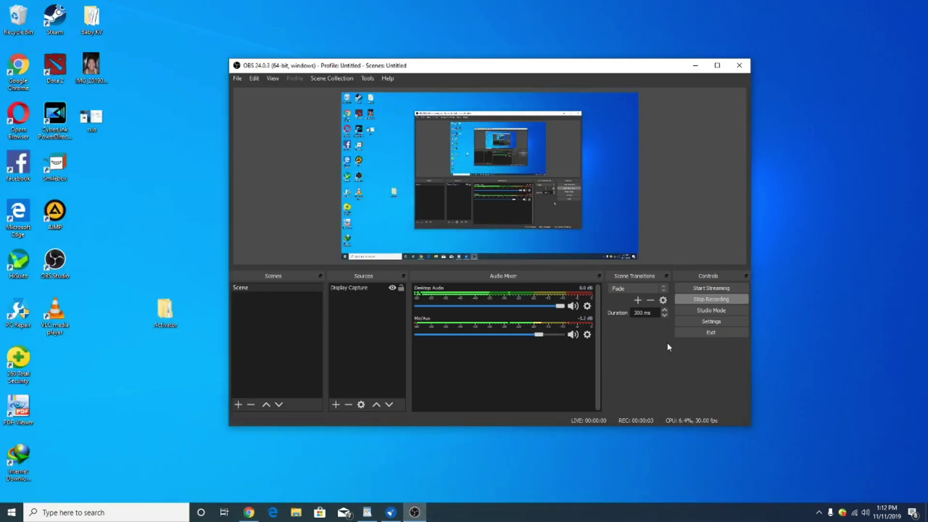
{"action": "left_click", "coordinate": [390, 511]}
{"action": "left_click", "coordinate": [695, 65]}
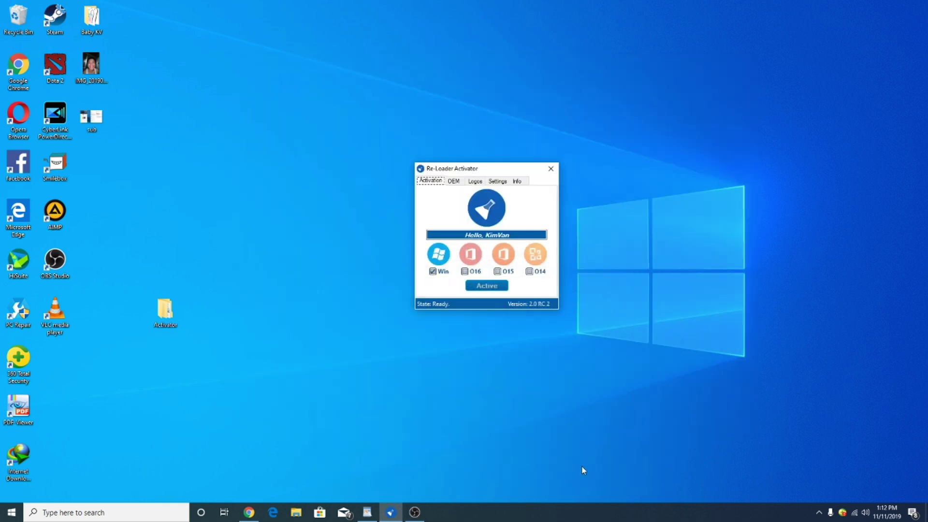
Start the activation in Re-Loader Activator with the Win option ticked and agree to proceed
{"action": "left_click", "coordinate": [444, 258]}
{"action": "left_click", "coordinate": [443, 264]}
{"action": "left_click", "coordinate": [486, 286]}
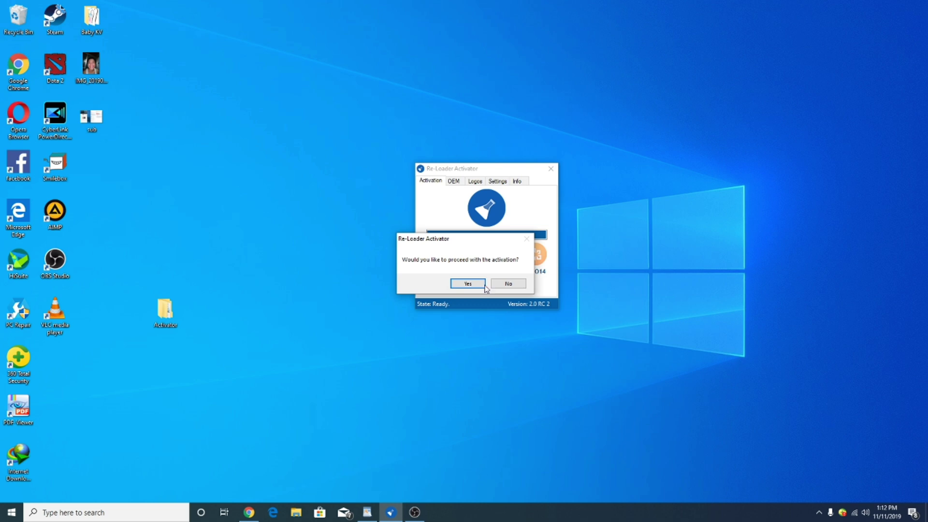
{"action": "left_click", "coordinate": [467, 283]}
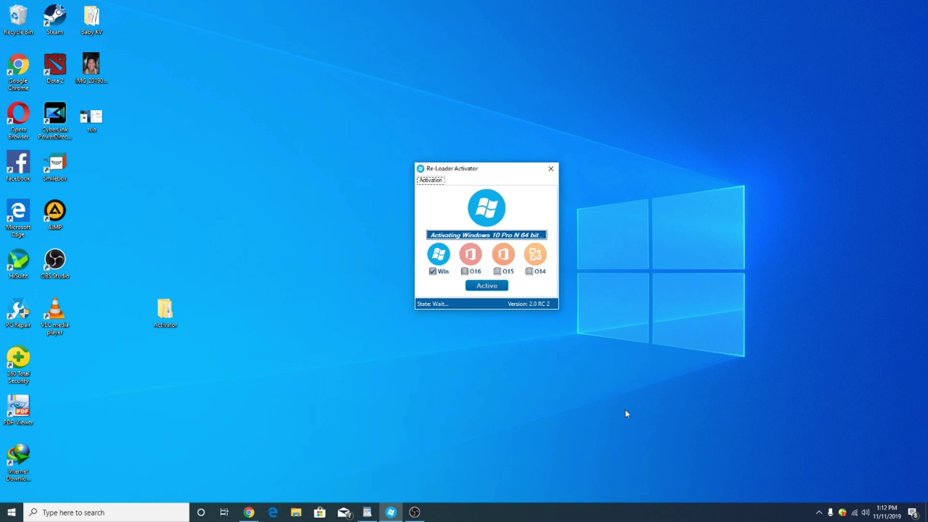
Refresh the desktop twice and open its Background personalization settings to check for the activation requirement
{"action": "right_click", "coordinate": [353, 307]}
{"action": "left_click", "coordinate": [376, 345]}
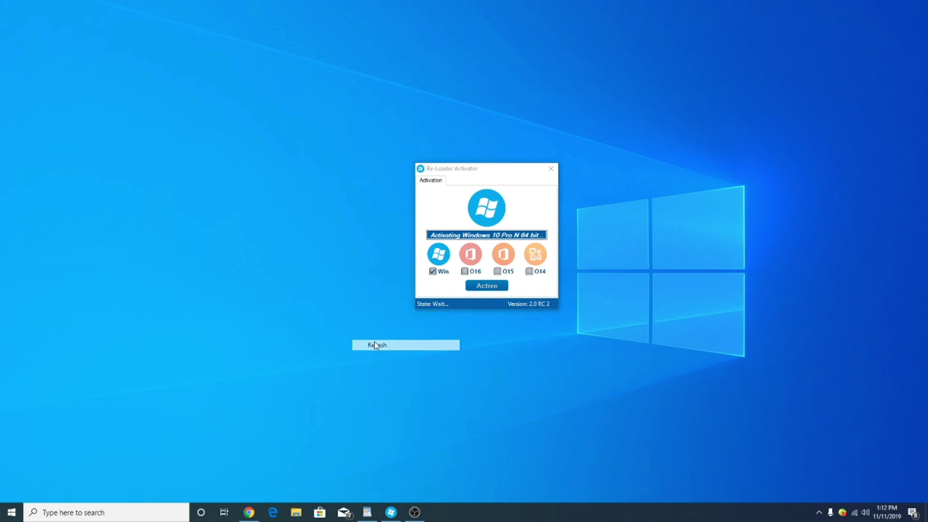
{"action": "right_click", "coordinate": [325, 297]}
{"action": "left_click", "coordinate": [346, 338]}
{"action": "right_click", "coordinate": [287, 250]}
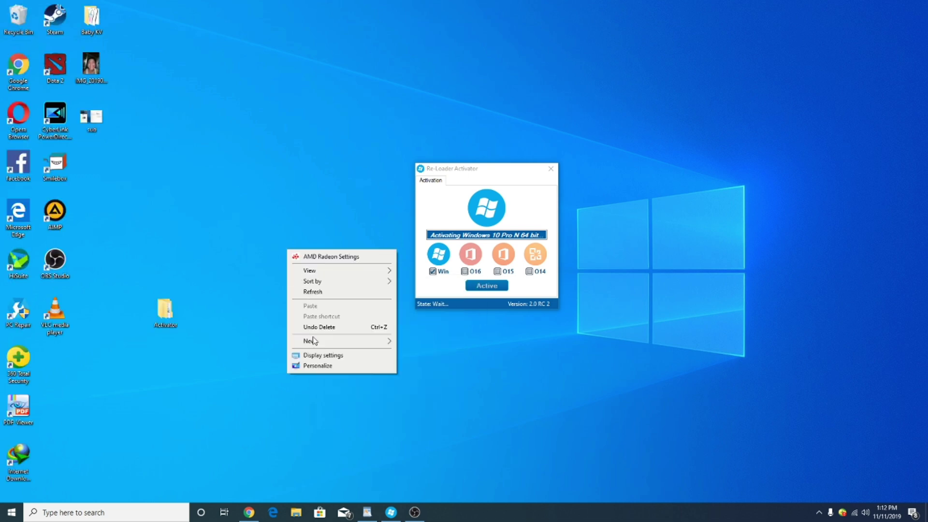
{"action": "left_click", "coordinate": [319, 366]}
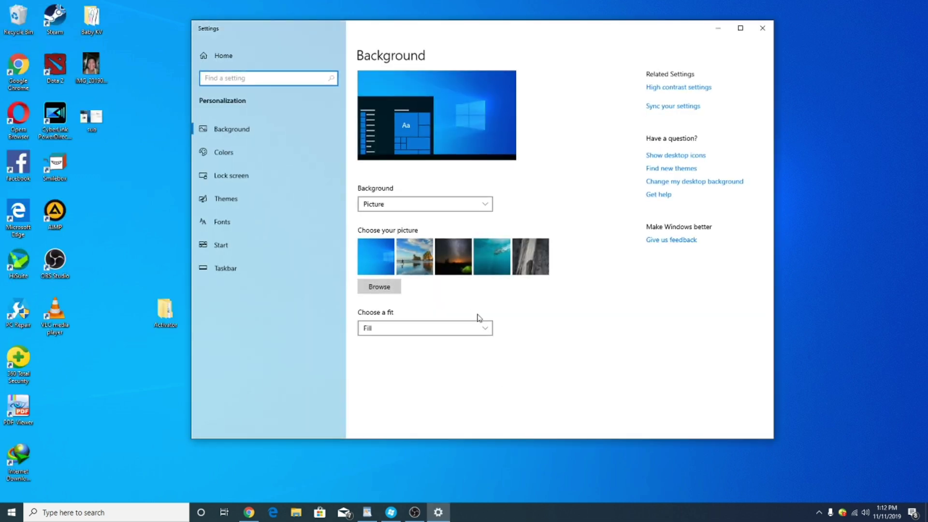
Check the Colors and Lock screen personalization pages for locked options and return to the Background page
{"action": "left_click", "coordinate": [270, 154]}
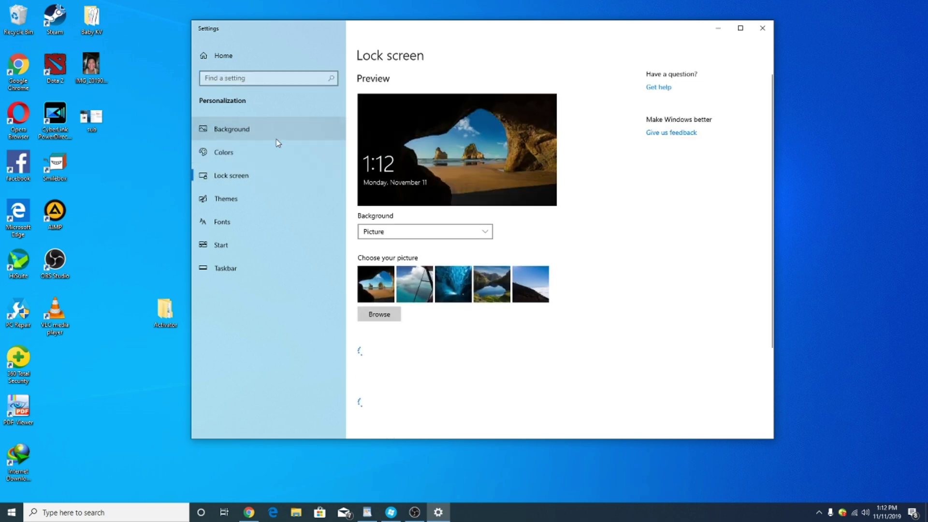
{"action": "left_click", "coordinate": [277, 138]}
{"action": "left_click", "coordinate": [265, 154]}
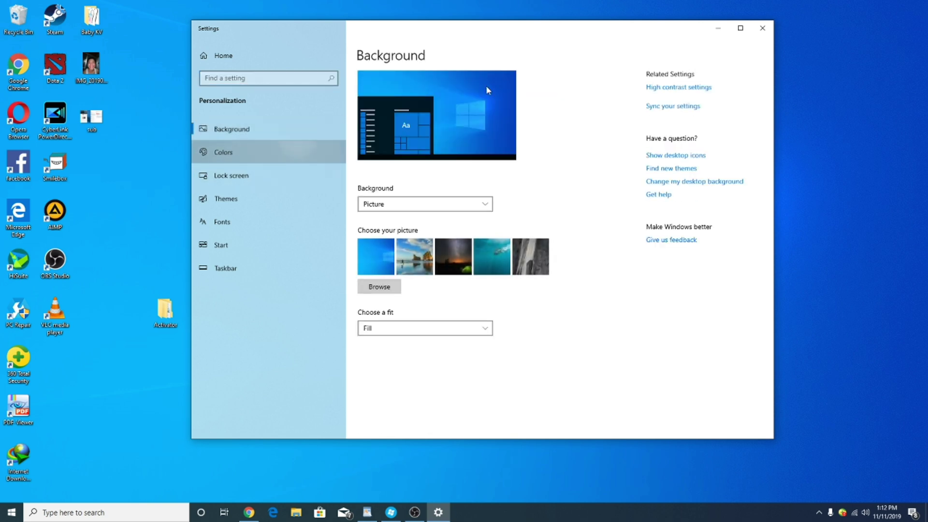
{"action": "left_click", "coordinate": [276, 139]}
Try the beach, night-sky tent and underwater pictures, set the gray rock face as desktop background, and minimize Settings
{"action": "left_click", "coordinate": [410, 269]}
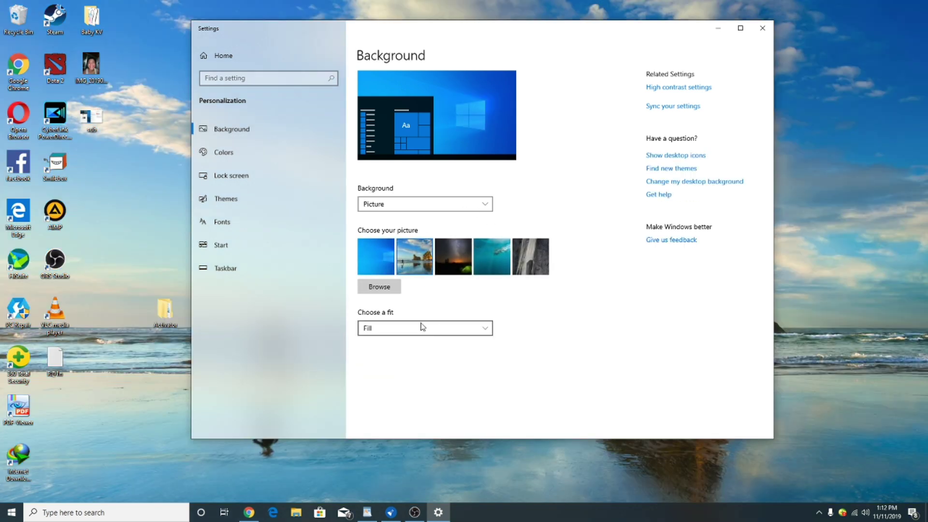
{"action": "left_click", "coordinate": [454, 270]}
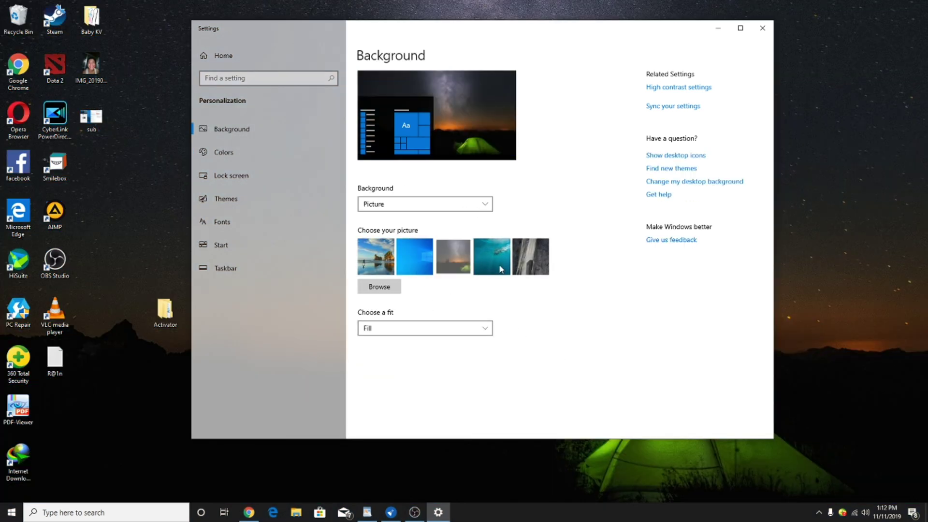
{"action": "left_click", "coordinate": [502, 269]}
{"action": "left_click", "coordinate": [532, 269]}
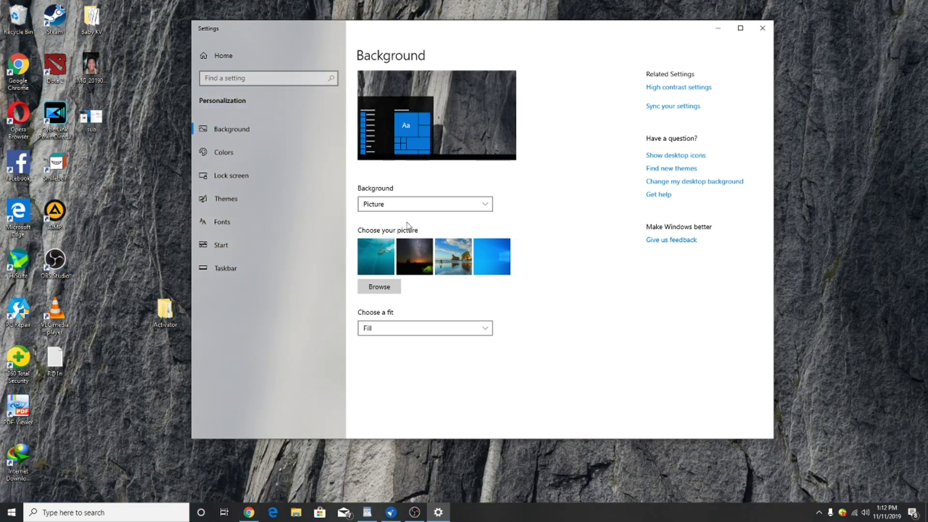
{"action": "left_click", "coordinate": [719, 28]}
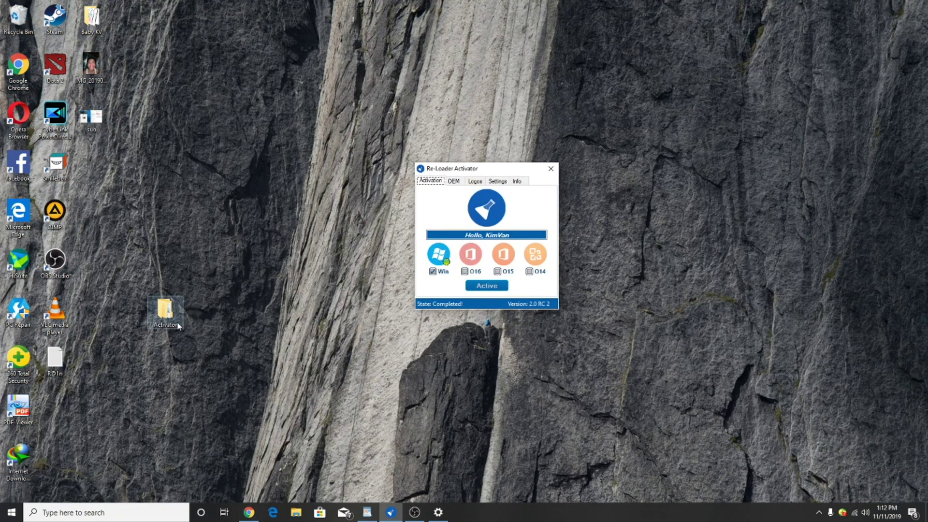
Open the Re-Loader Activator 2.0 RC 2 folder inside Activator's Boot folder to review its files, and close it
{"action": "left_click", "coordinate": [414, 513]}
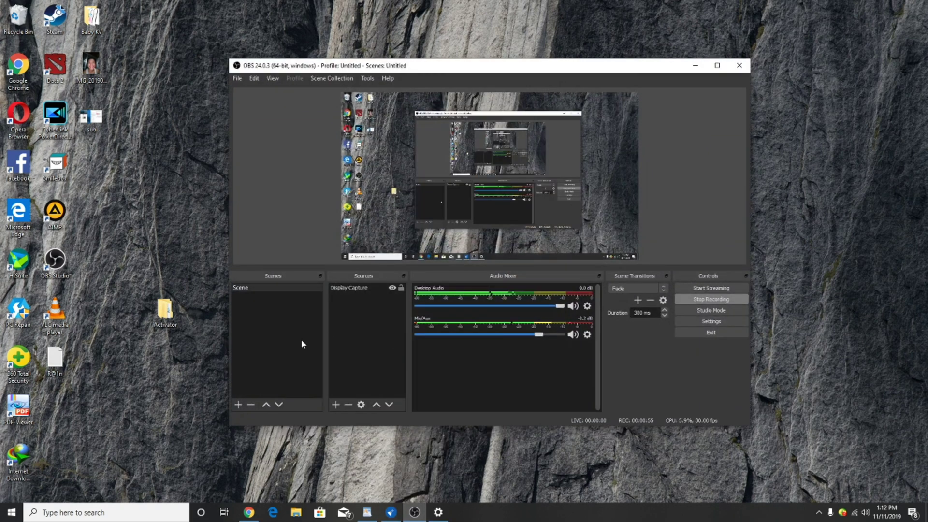
{"action": "double_click", "coordinate": [165, 312]}
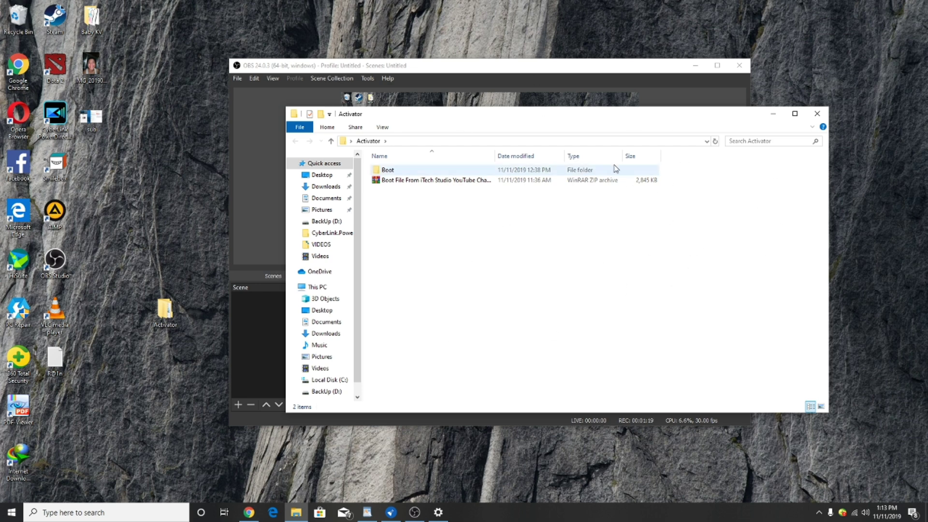
{"action": "double_click", "coordinate": [438, 171]}
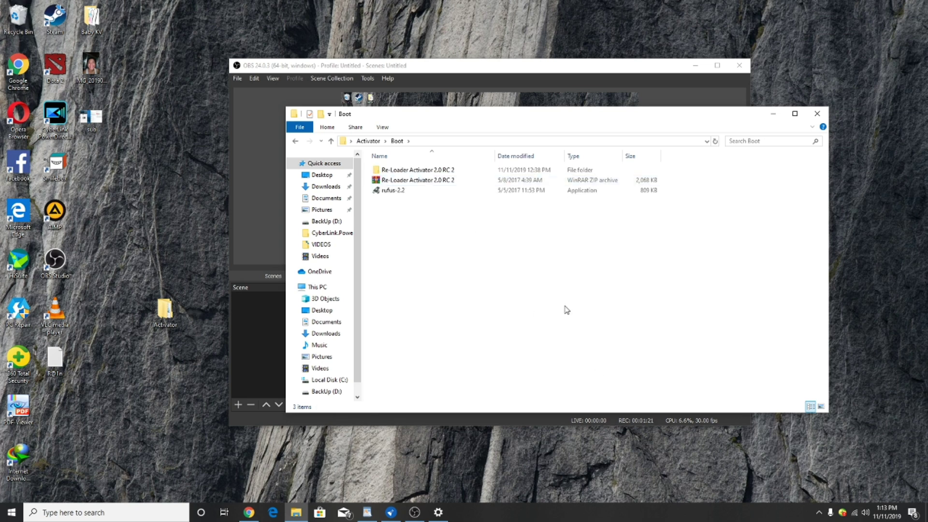
{"action": "left_click", "coordinate": [420, 171]}
{"action": "double_click", "coordinate": [421, 172]}
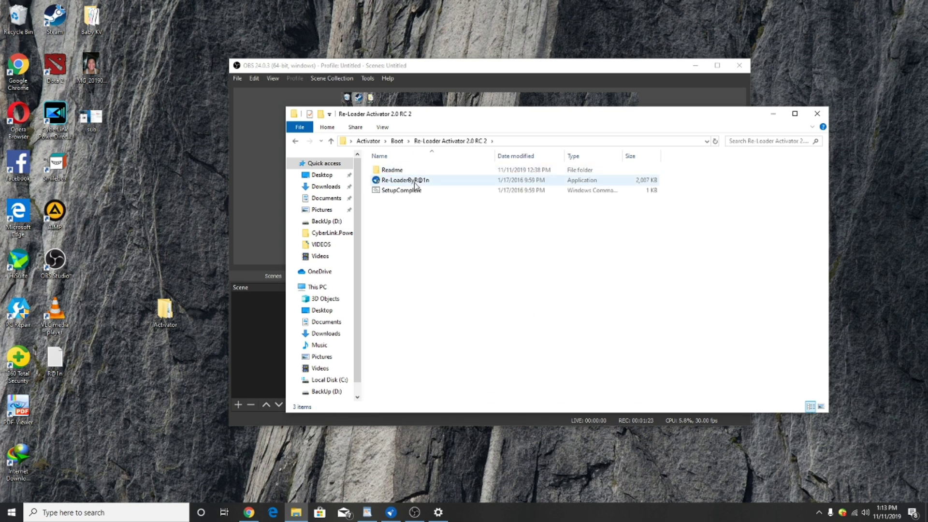
{"action": "left_click", "coordinate": [817, 114]}
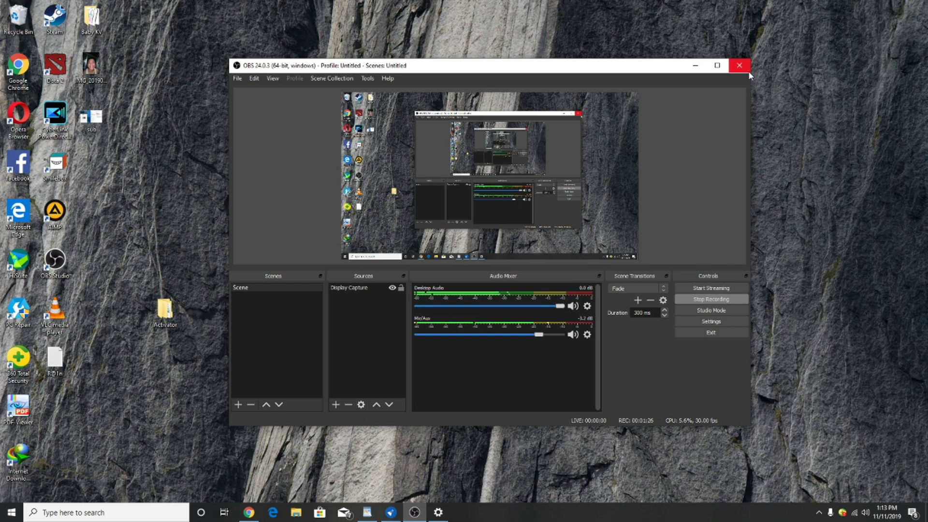
Open the system properties of This PC to check the Windows activation status
{"action": "right_click", "coordinate": [236, 448]}
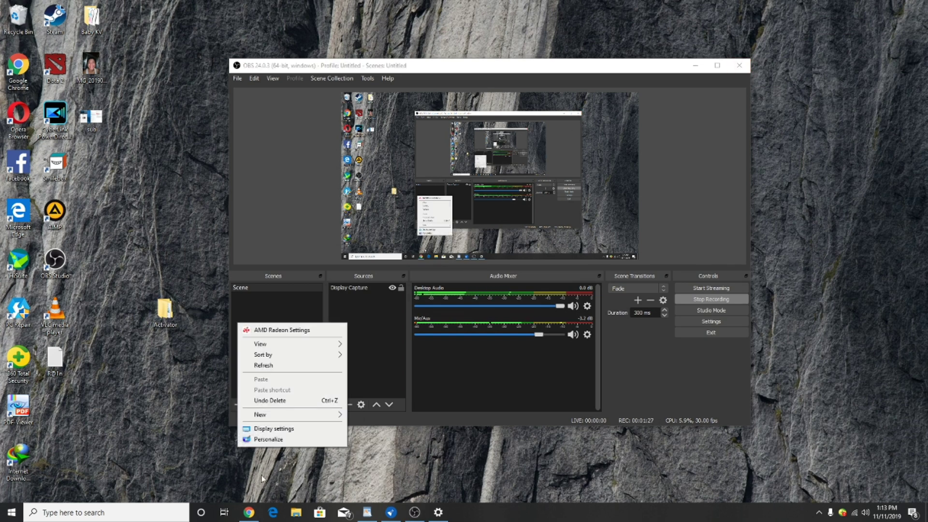
{"action": "left_click", "coordinate": [295, 512]}
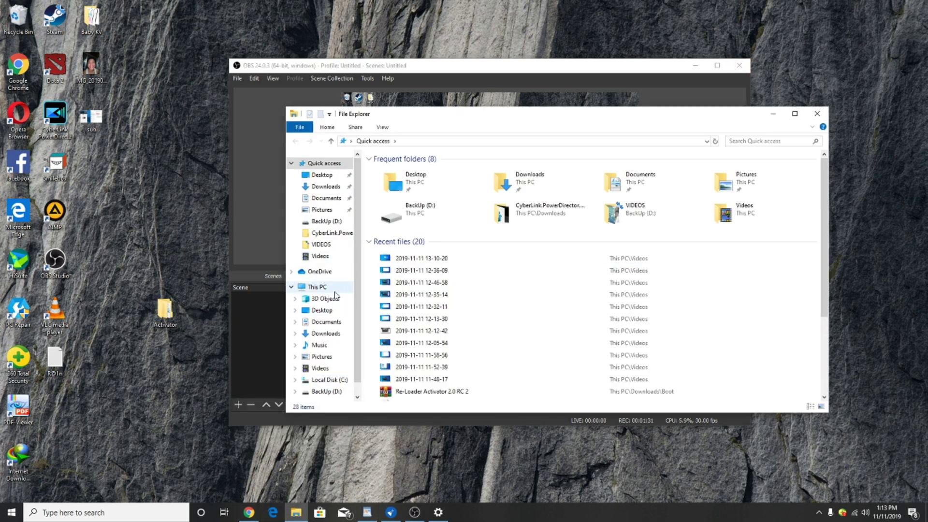
{"action": "left_click", "coordinate": [318, 287]}
{"action": "right_click", "coordinate": [337, 287]}
{"action": "left_click", "coordinate": [417, 418]}
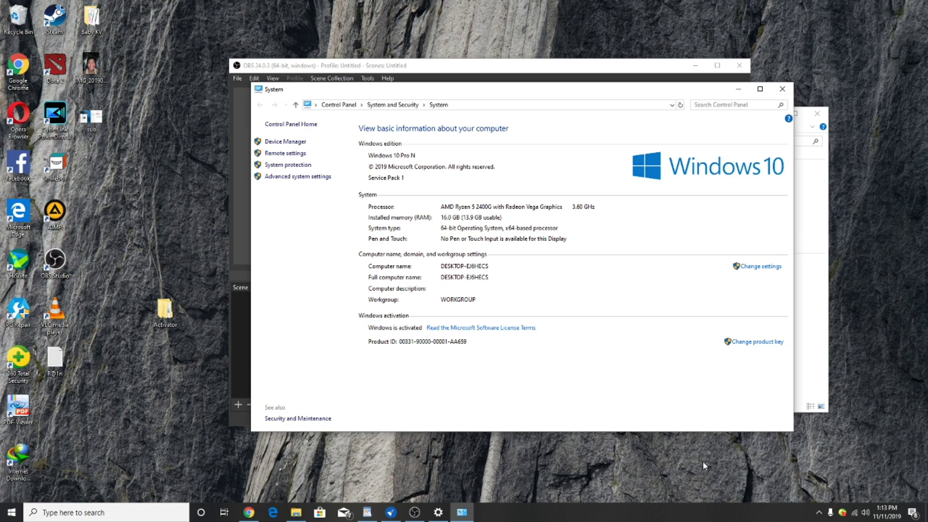
Bring back the personalization settings and check the Colors, Lock screen, Themes, Fonts and Start pages, returning to Background
{"action": "left_click", "coordinate": [767, 342]}
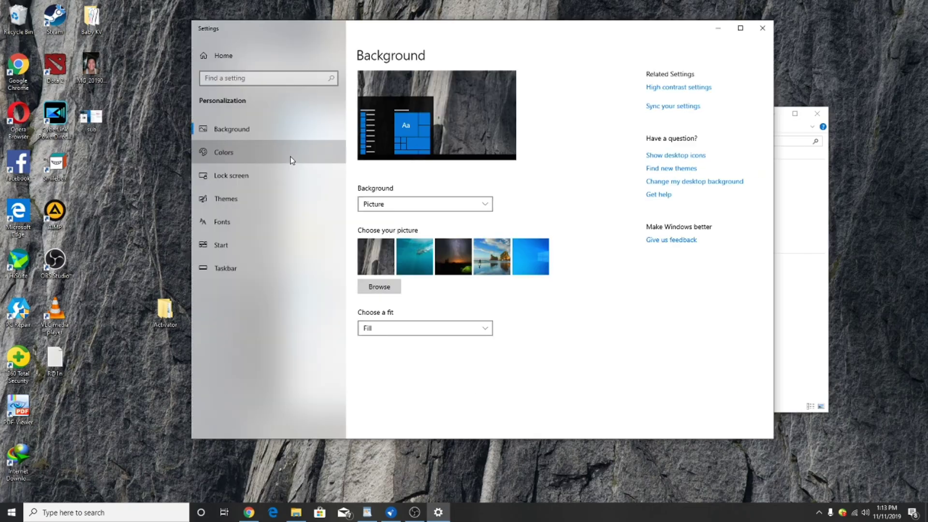
{"action": "left_click", "coordinate": [290, 152]}
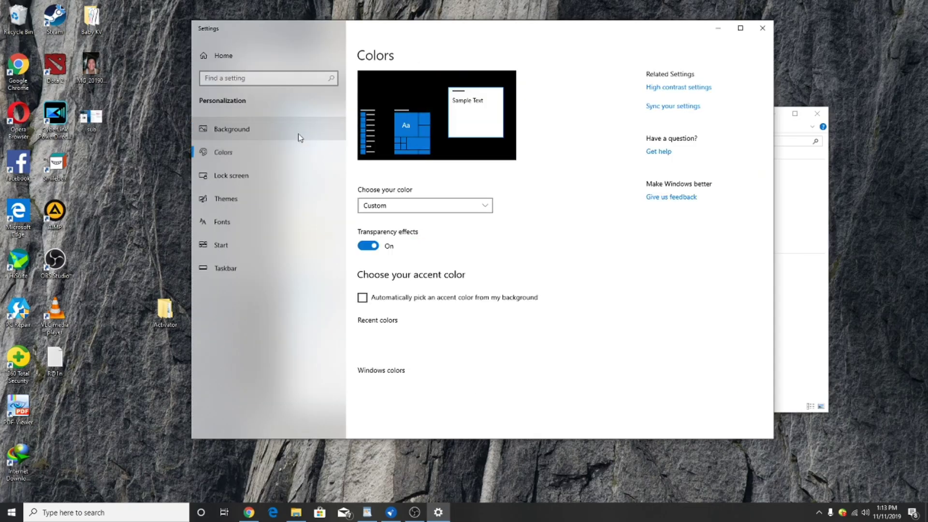
{"action": "left_click", "coordinate": [290, 177]}
{"action": "left_click", "coordinate": [271, 204]}
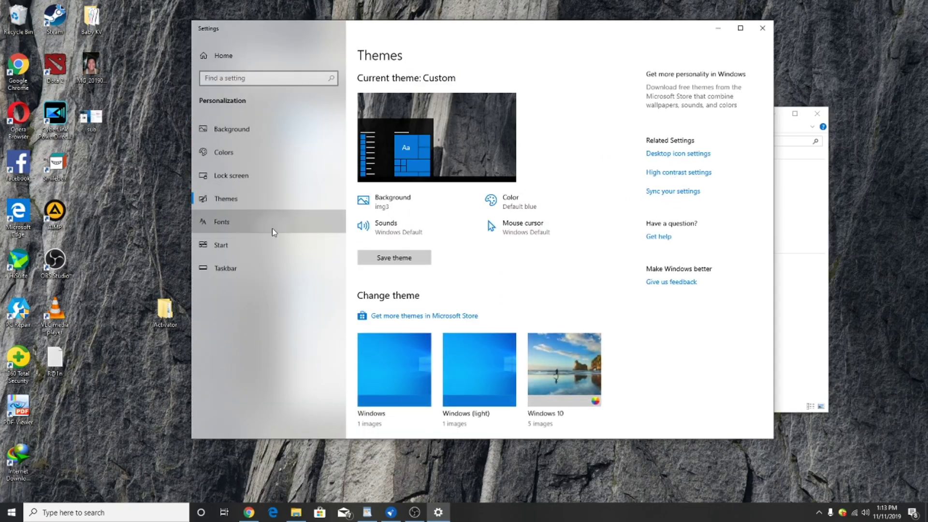
{"action": "left_click", "coordinate": [271, 228]}
{"action": "left_click", "coordinate": [273, 245]}
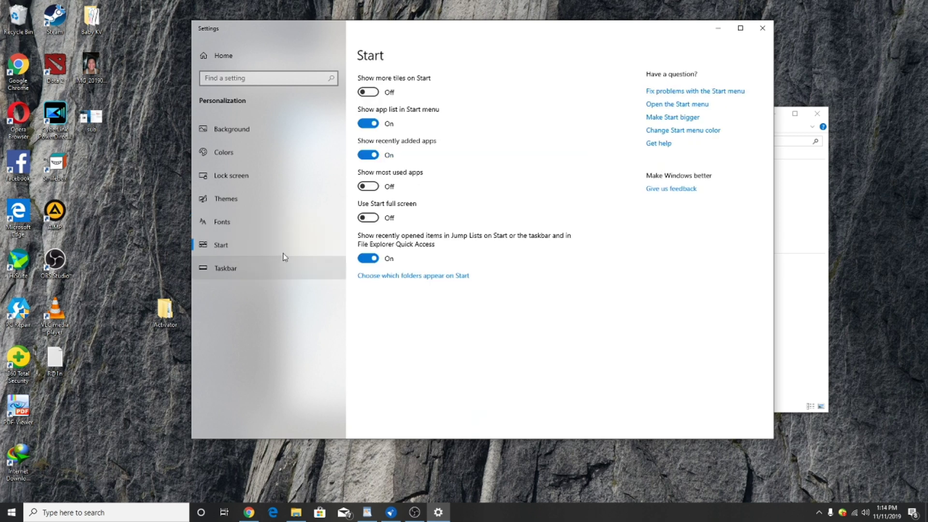
{"action": "left_click", "coordinate": [290, 133]}
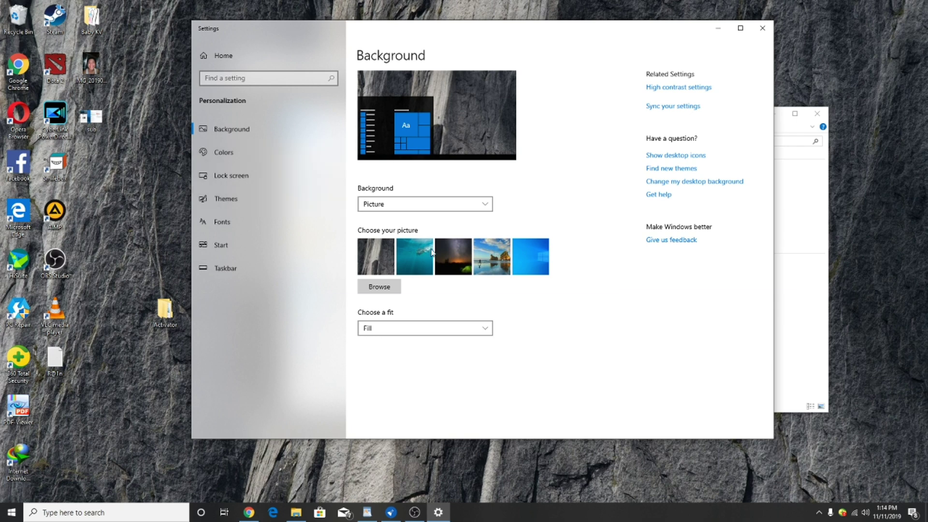
Review the personalization pages once more from Colors to Taskbar, return to Themes, and switch to OBS
{"action": "left_click", "coordinate": [297, 155]}
{"action": "left_click", "coordinate": [299, 184]}
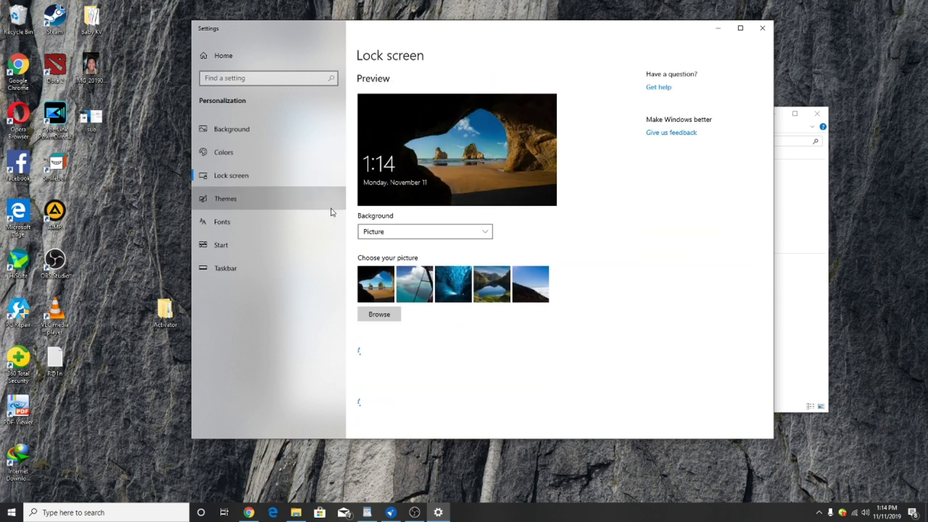
{"action": "left_click", "coordinate": [283, 203]}
{"action": "left_click", "coordinate": [285, 223]}
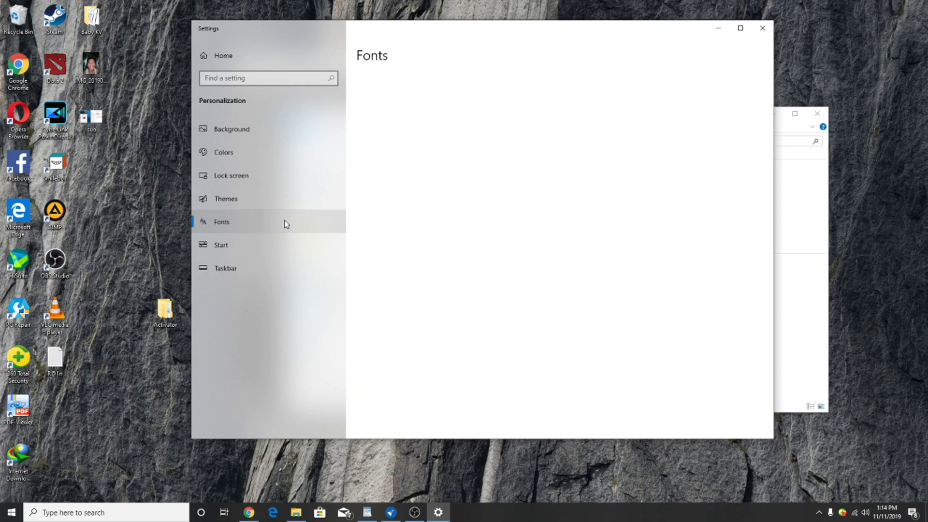
{"action": "left_click", "coordinate": [284, 245]}
{"action": "left_click", "coordinate": [284, 269]}
{"action": "left_click", "coordinate": [281, 252]}
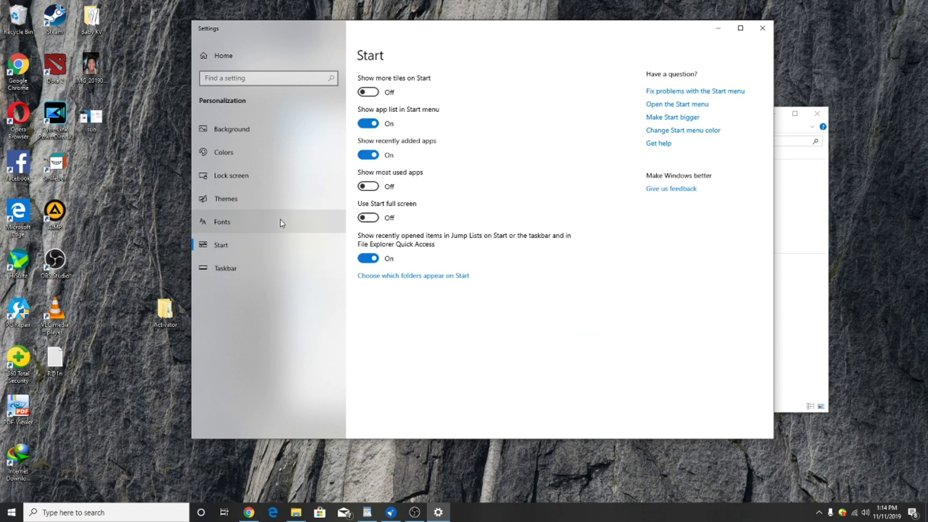
{"action": "left_click", "coordinate": [281, 222]}
{"action": "left_click", "coordinate": [288, 194]}
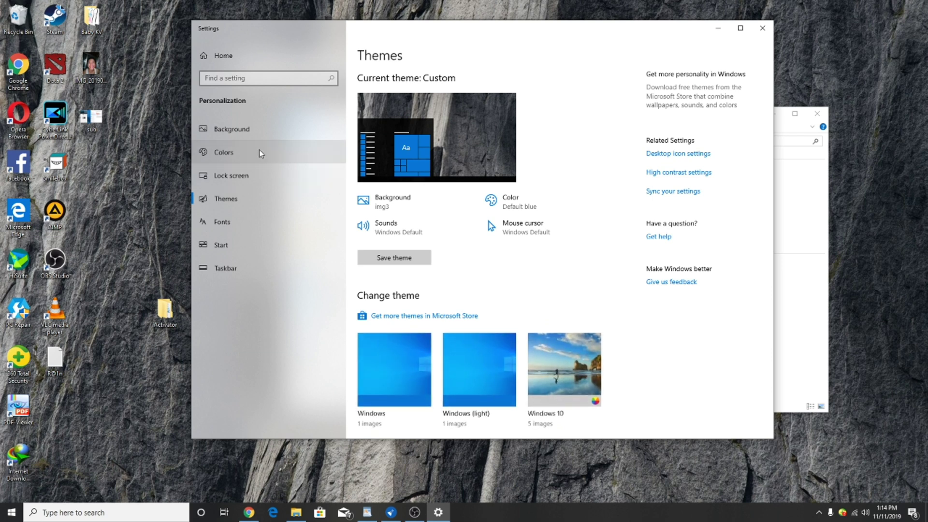
{"action": "left_click", "coordinate": [416, 512]}
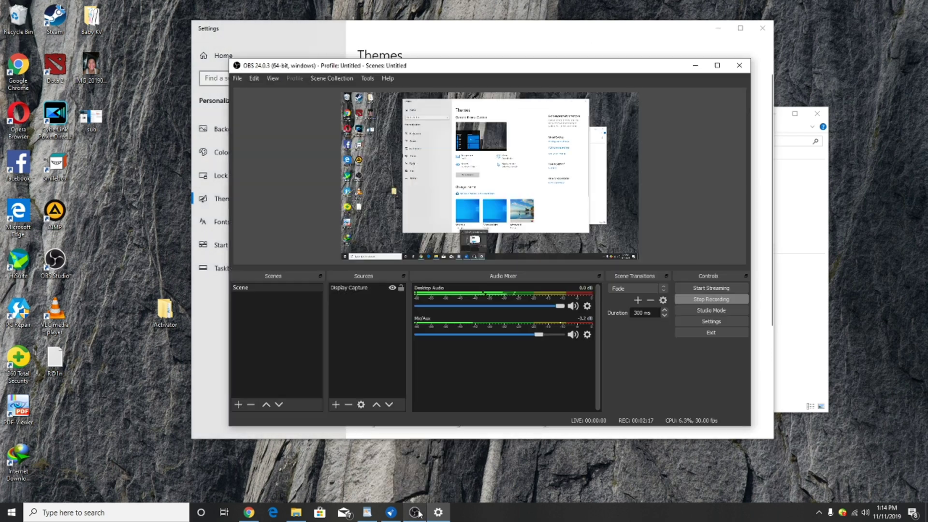